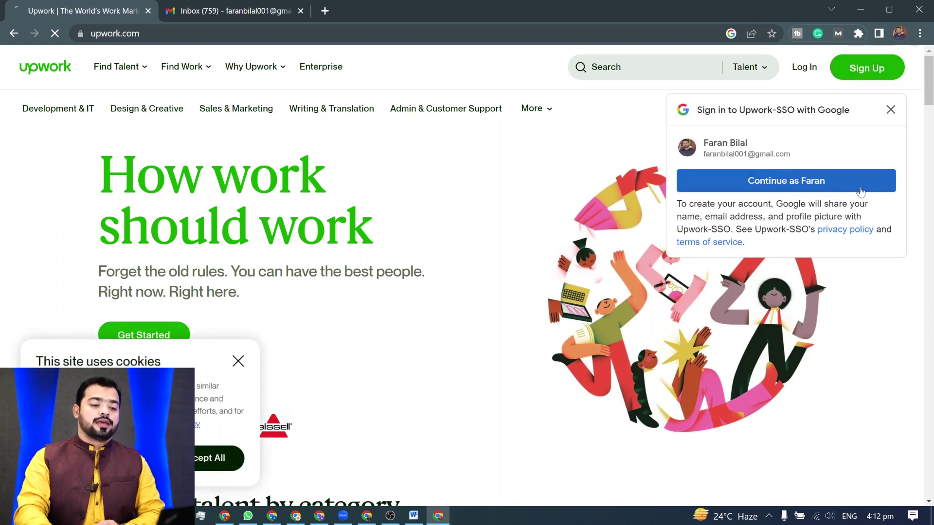
- Dismiss the Google prompt and sign up as 'I'm a freelancer, looking for work'
{"action": "left_click", "coordinate": [890, 110]}
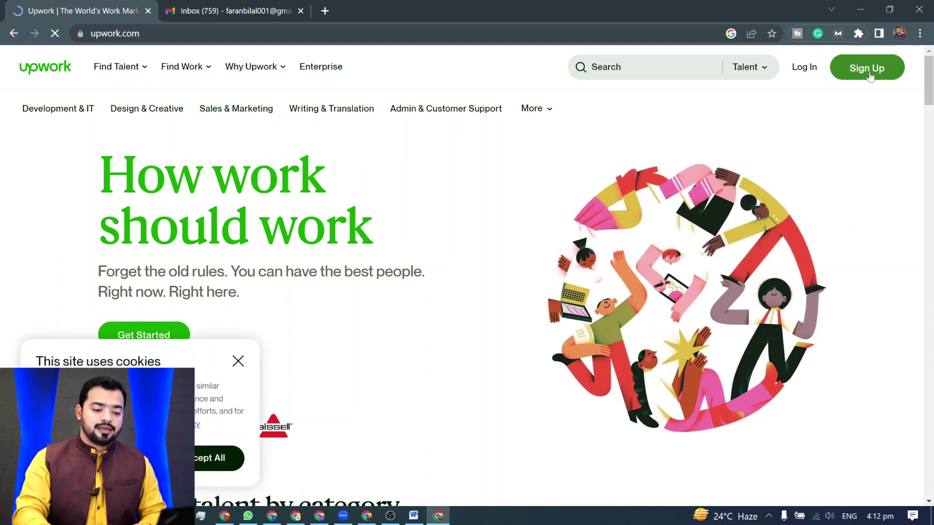
{"action": "left_click", "coordinate": [869, 74]}
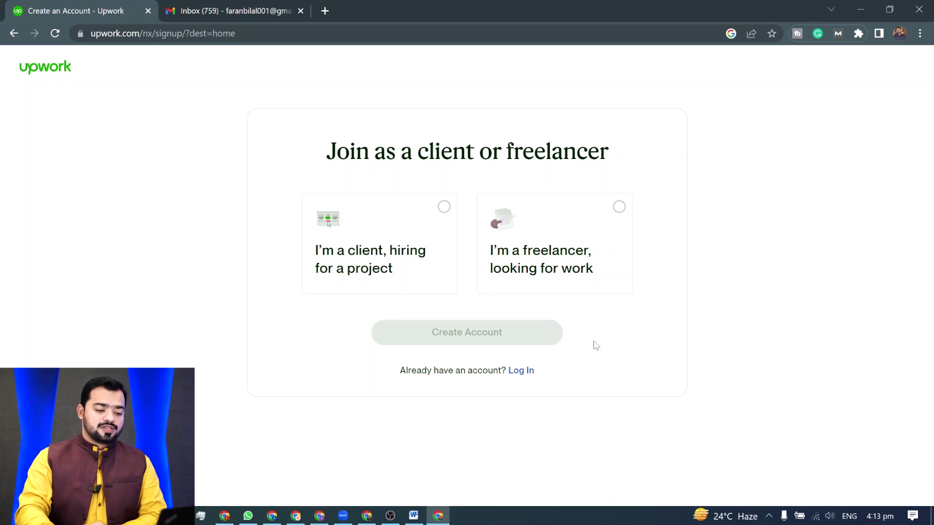
{"action": "left_click", "coordinate": [619, 208]}
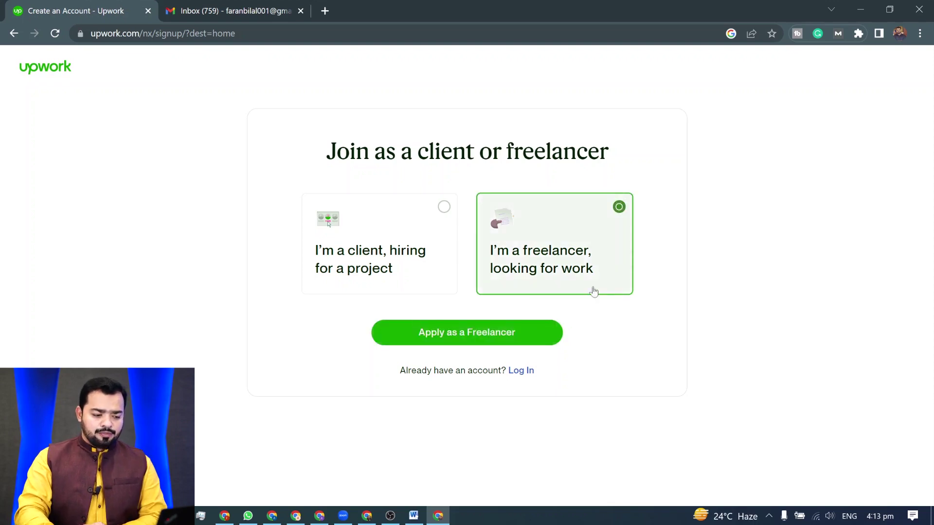
{"action": "left_click", "coordinate": [478, 342]}
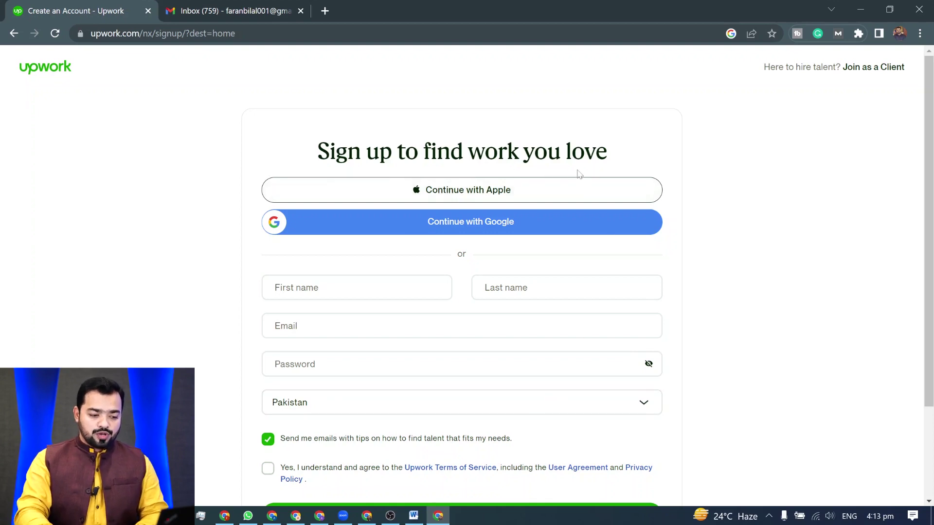
- Enter the user's first and last name in the sign-up form
{"action": "scroll", "coordinate": [571, 181], "scroll_direction": "down", "scroll_amount": 1}
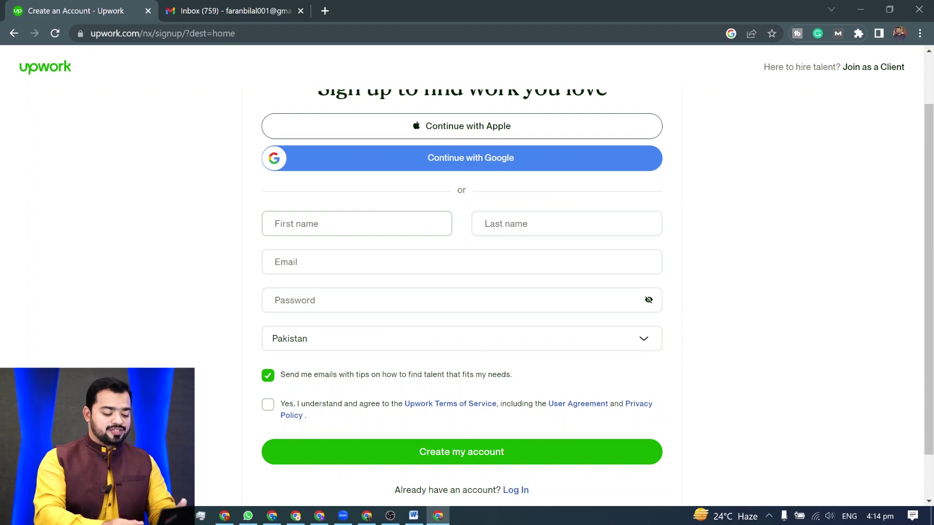
{"action": "key", "text": "Tab"}
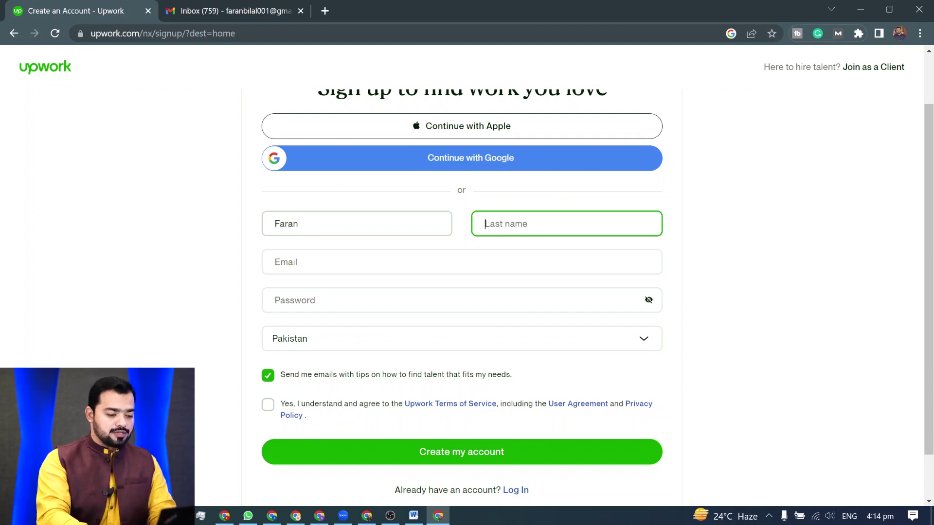
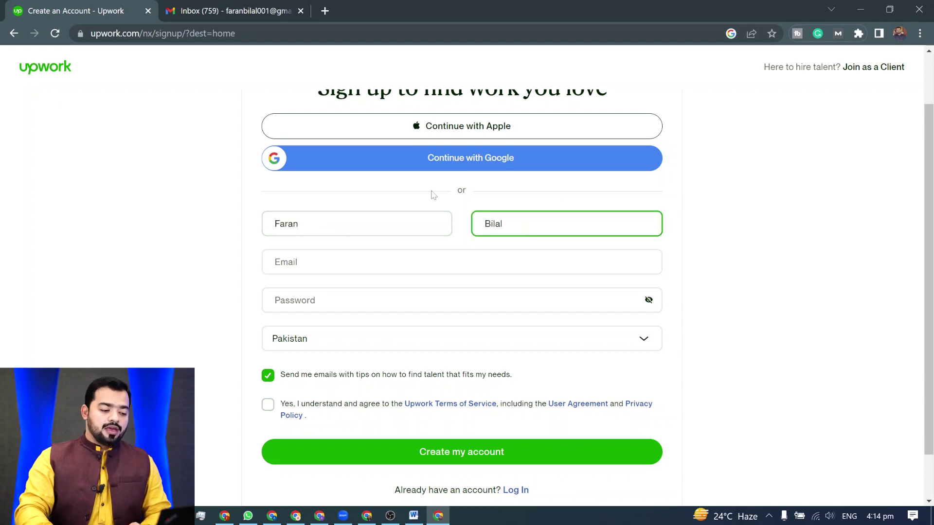
- Fill in the suggested e-mail address and a password, and accept the Terms of Service
{"action": "left_click", "coordinate": [462, 262]}
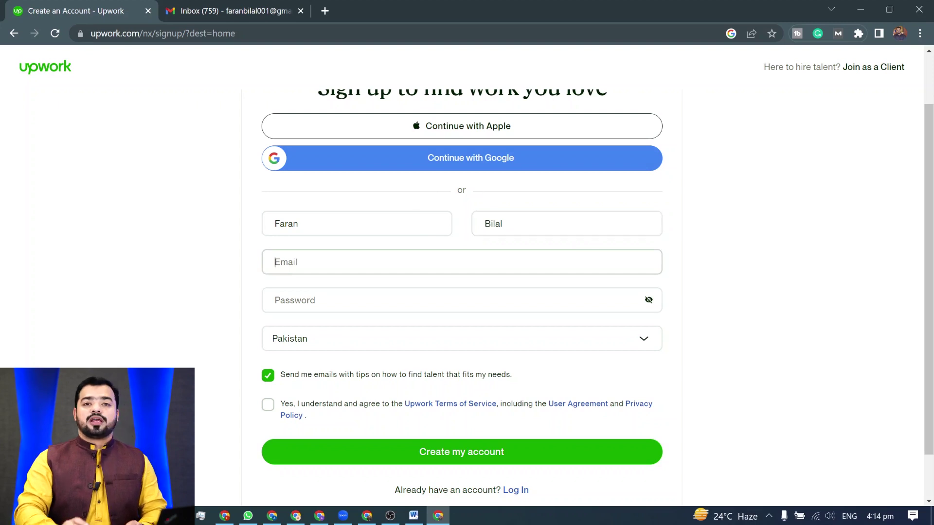
{"action": "type", "text": "fa"}
{"action": "left_click", "coordinate": [361, 281]}
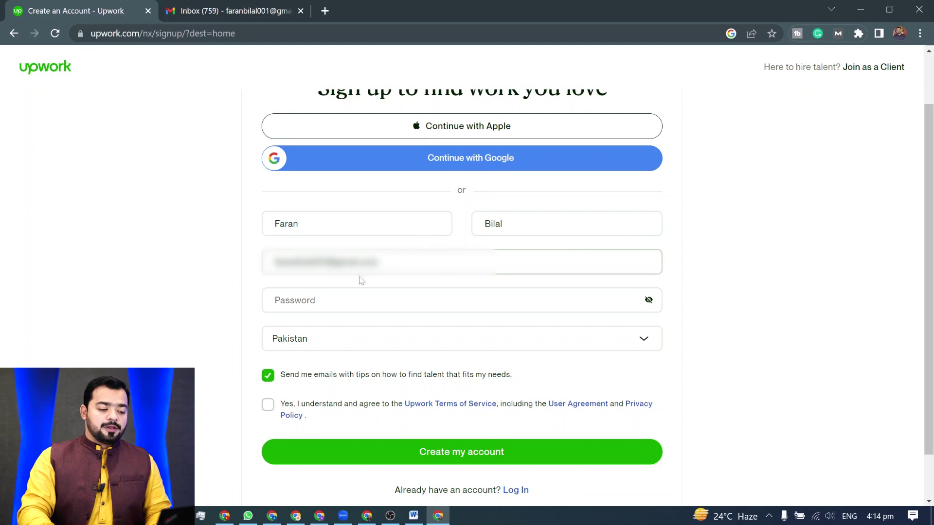
{"action": "left_click", "coordinate": [351, 301]}
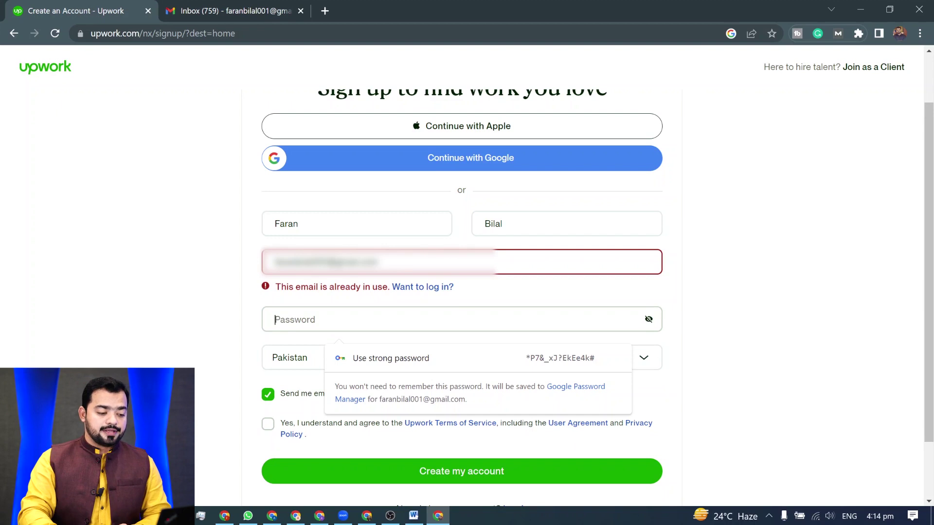
{"action": "left_click", "coordinate": [496, 330]}
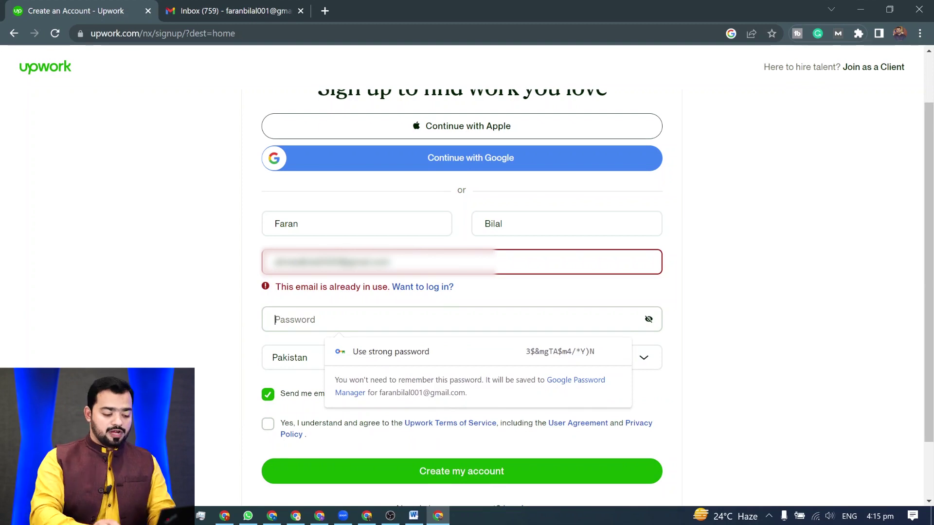
{"action": "type", "text": "•••••••••••••"}
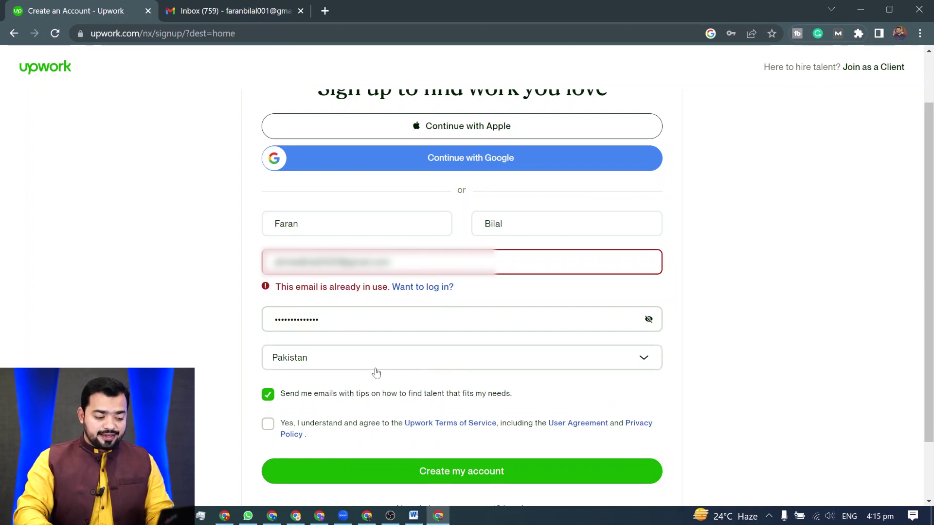
{"action": "scroll", "coordinate": [377, 370], "scroll_direction": "down", "scroll_amount": 2}
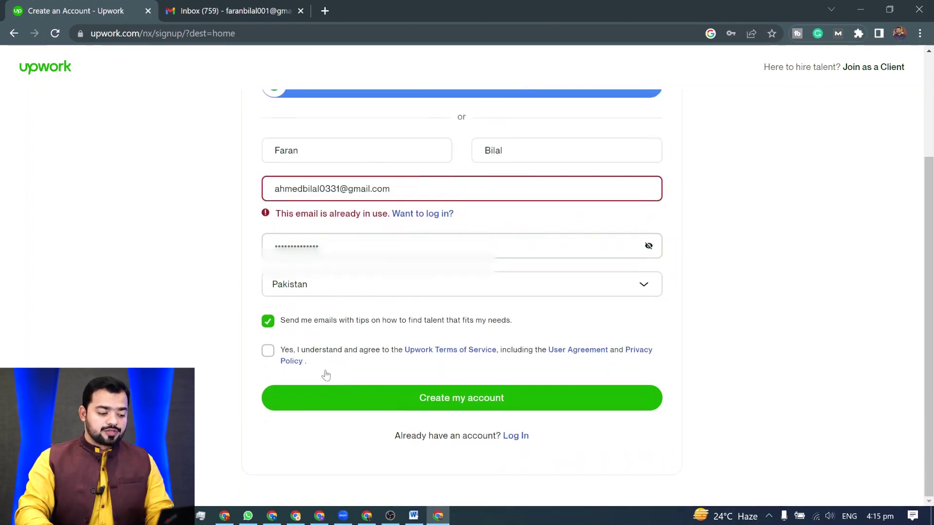
{"action": "left_click", "coordinate": [267, 351]}
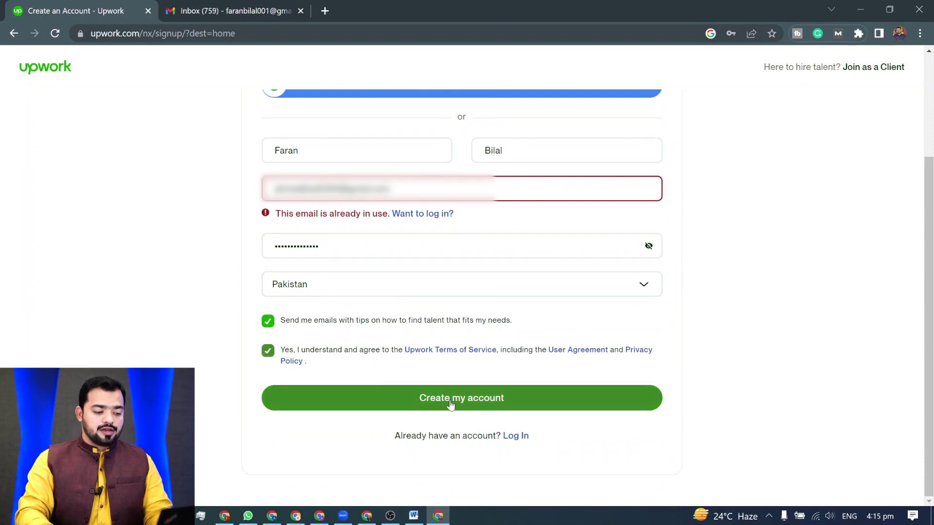
- Create the account and save the new password in Chrome
{"action": "left_click", "coordinate": [475, 402]}
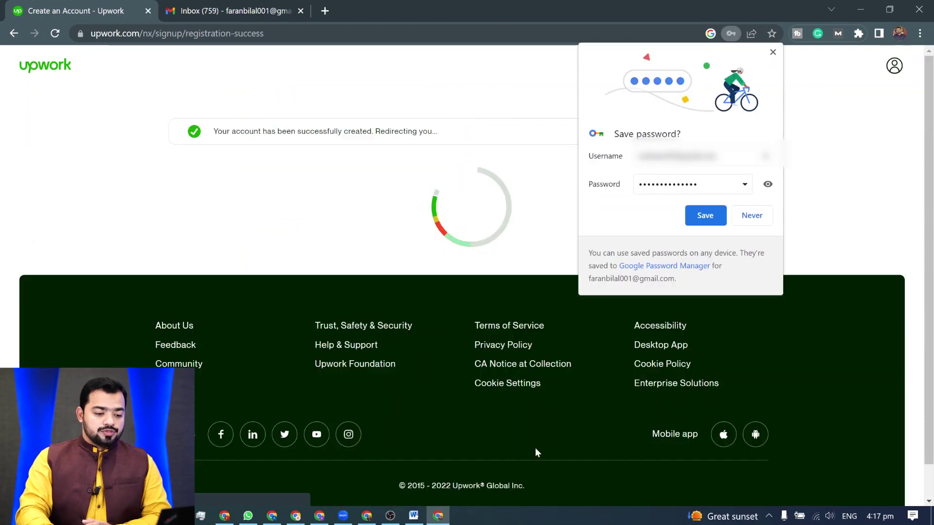
{"action": "left_click", "coordinate": [713, 219]}
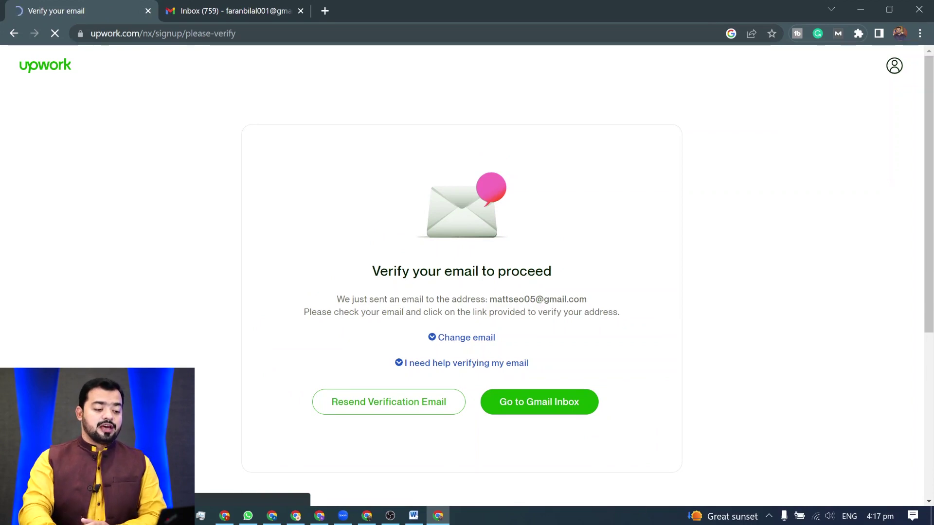
{"action": "scroll", "coordinate": [456, 325], "scroll_direction": "down", "scroll_amount": 2}
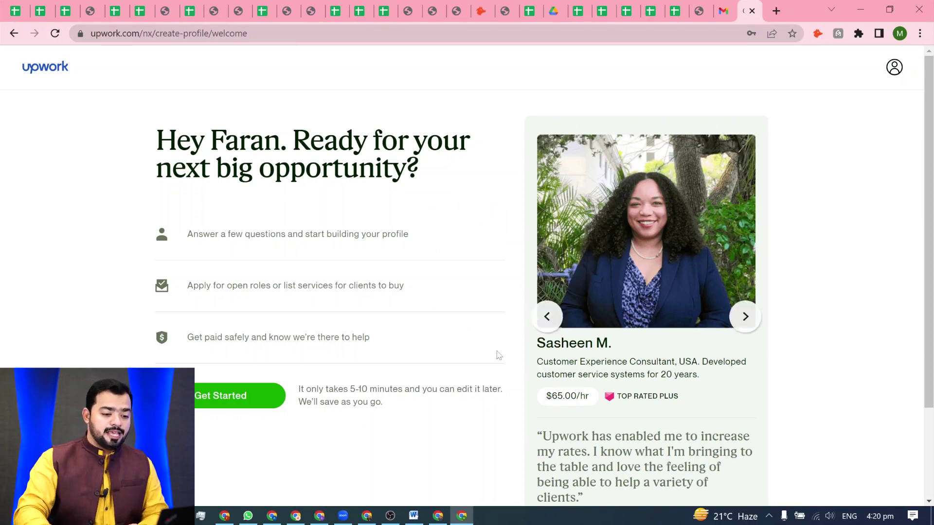
- Start profile setup, answering 'Yep, I've freelanced for years' and picking a main goal
{"action": "scroll", "coordinate": [258, 270], "scroll_direction": "down", "scroll_amount": 1}
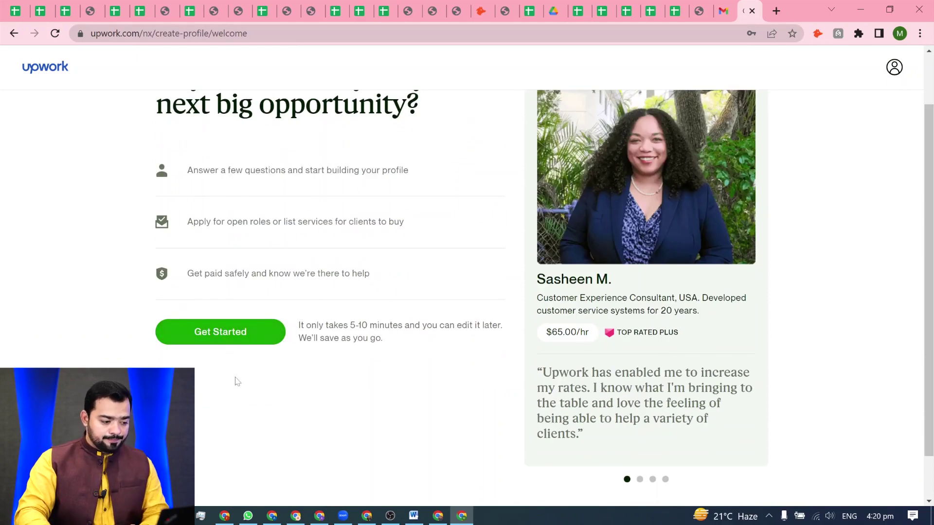
{"action": "left_click", "coordinate": [240, 339]}
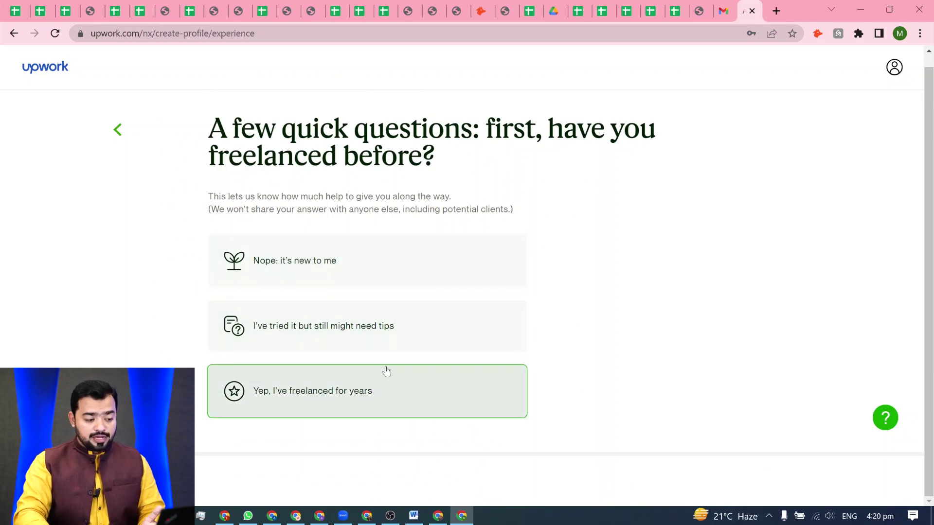
{"action": "left_click", "coordinate": [325, 395]}
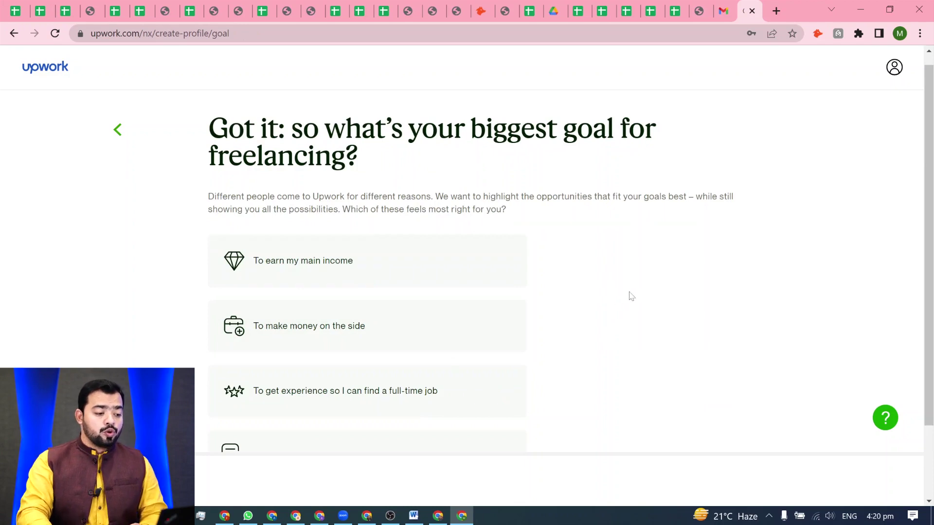
{"action": "scroll", "coordinate": [535, 296], "scroll_direction": "down", "scroll_amount": 1}
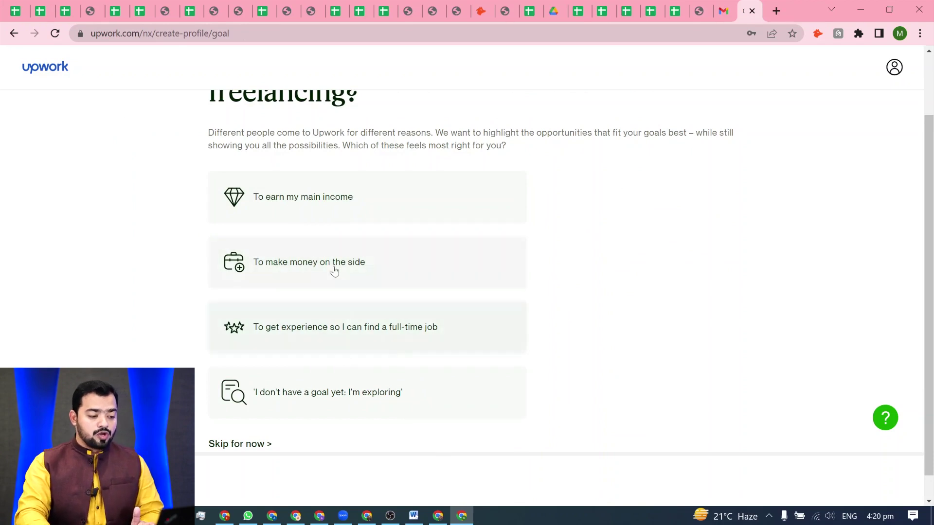
{"action": "left_click", "coordinate": [341, 199]}
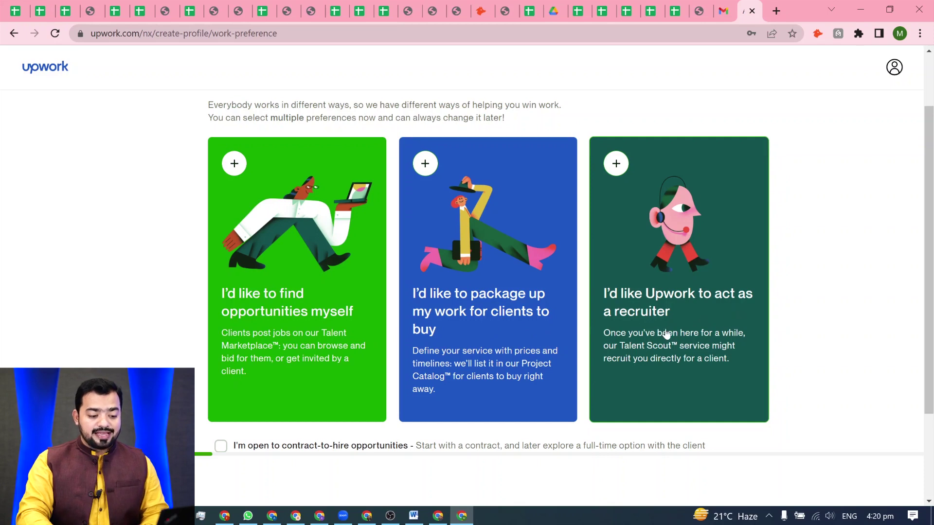
- Select all three work preferences plus contract-to-hire and proceed to profile creation
{"action": "scroll", "coordinate": [389, 292], "scroll_direction": "down", "scroll_amount": 2}
{"action": "left_click", "coordinate": [321, 327]}
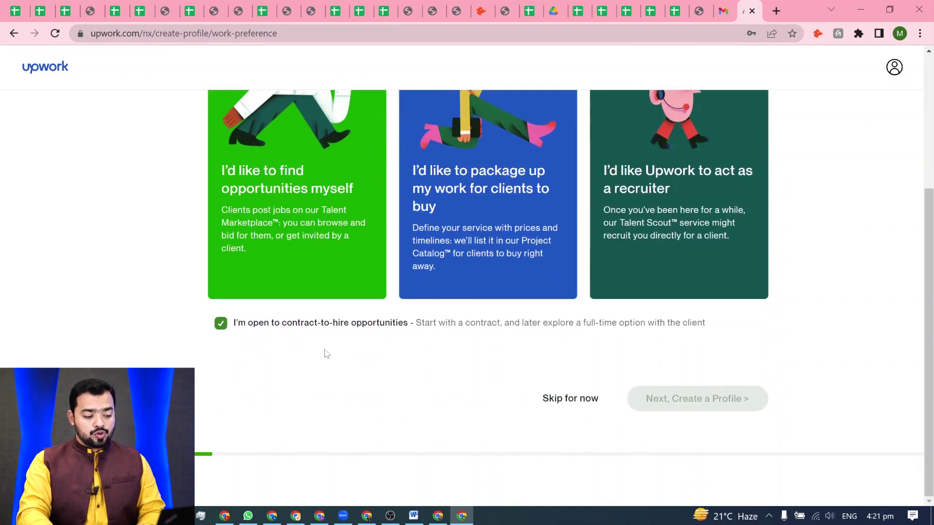
{"action": "scroll", "coordinate": [381, 326], "scroll_direction": "up", "scroll_amount": 4}
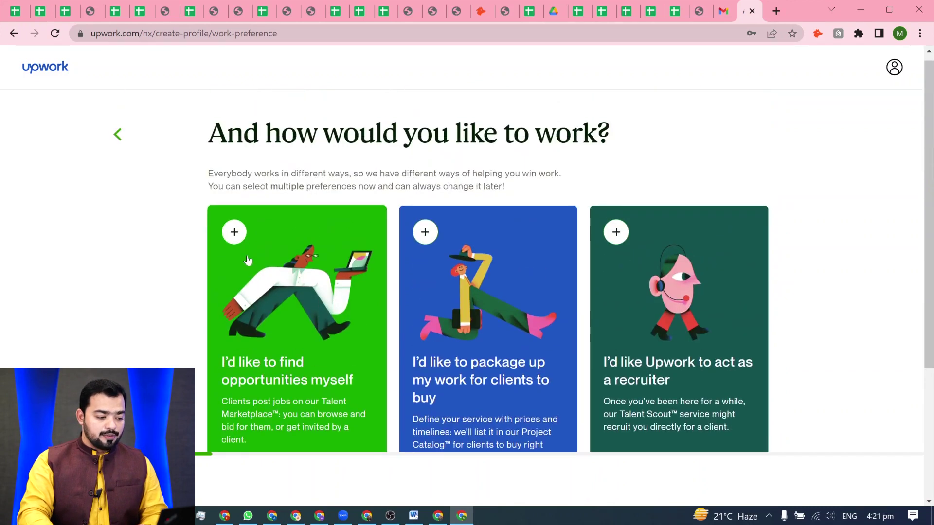
{"action": "left_click", "coordinate": [243, 237]}
{"action": "left_click", "coordinate": [424, 236]}
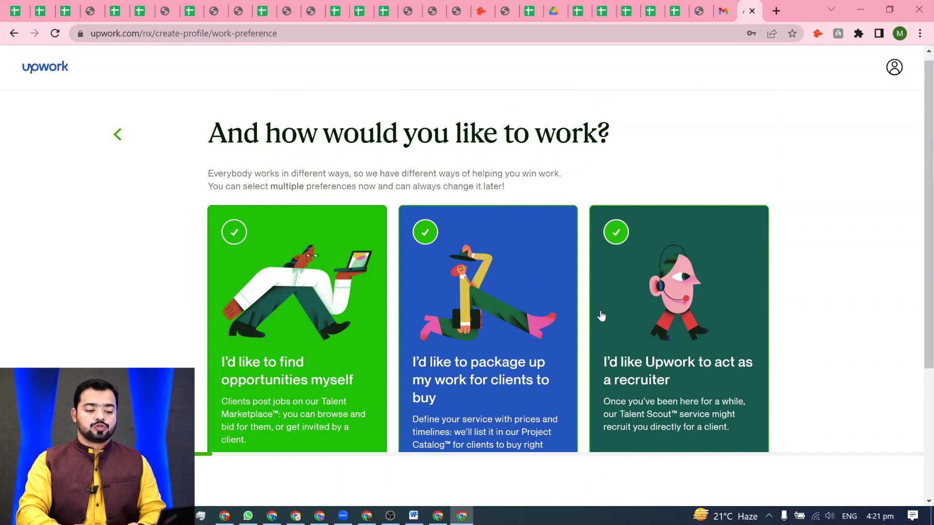
{"action": "scroll", "coordinate": [723, 344], "scroll_direction": "down", "scroll_amount": 4}
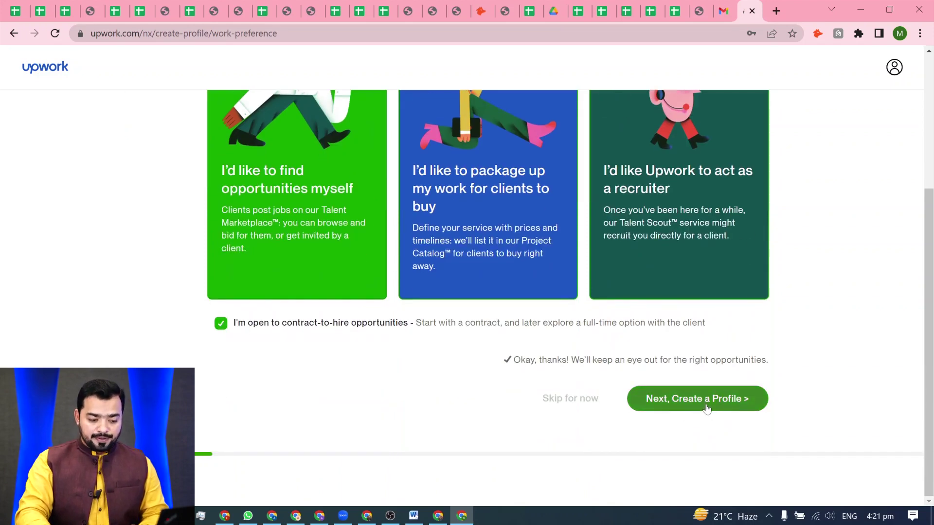
{"action": "left_click", "coordinate": [706, 407]}
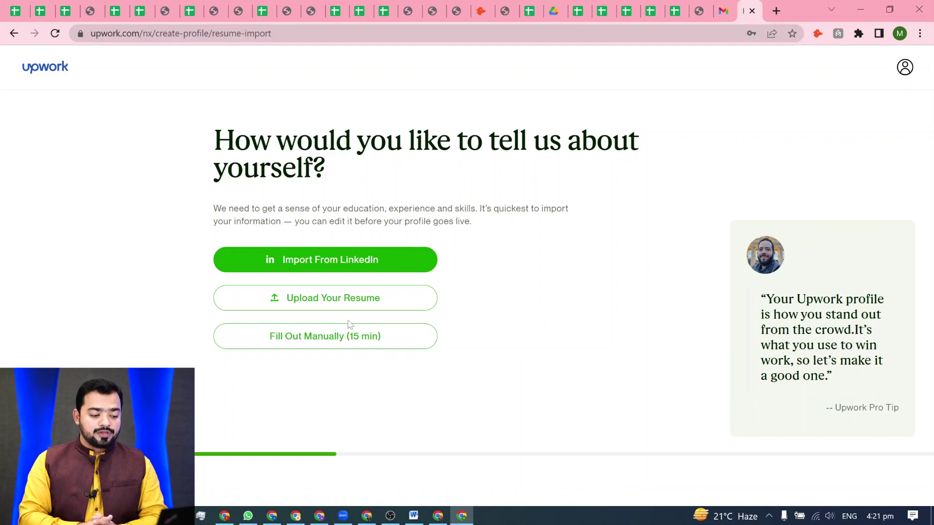
- Choose 'Fill Out Manually (15 min)' to build the profile by hand
{"action": "left_click", "coordinate": [330, 344]}
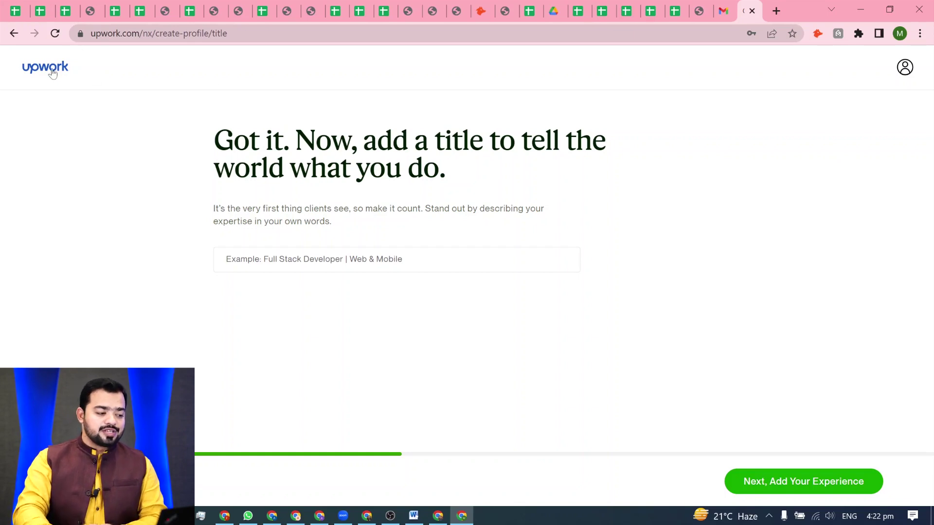
- Switch to the 'guest post backlink' freelancer results window and scroll through the profiles
{"action": "left_click", "coordinate": [225, 517]}
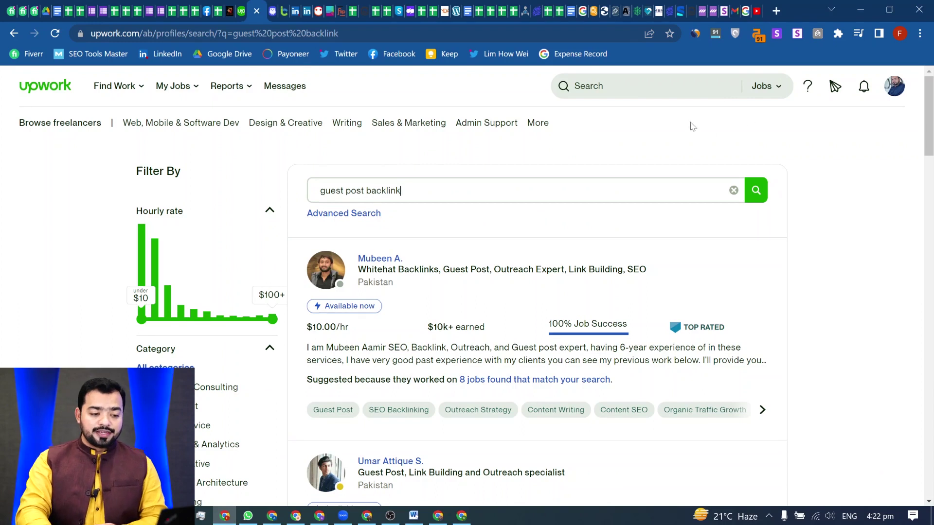
{"action": "scroll", "coordinate": [851, 224], "scroll_direction": "down", "scroll_amount": 2}
{"action": "scroll", "coordinate": [538, 217], "scroll_direction": "up", "scroll_amount": 2}
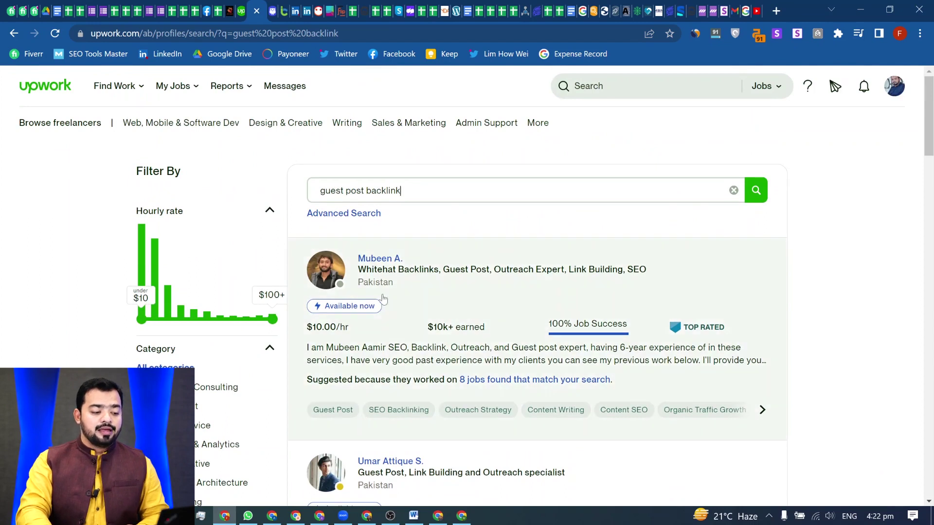
{"action": "scroll", "coordinate": [391, 275], "scroll_direction": "down", "scroll_amount": 5}
{"action": "scroll", "coordinate": [413, 295], "scroll_direction": "down", "scroll_amount": 3}
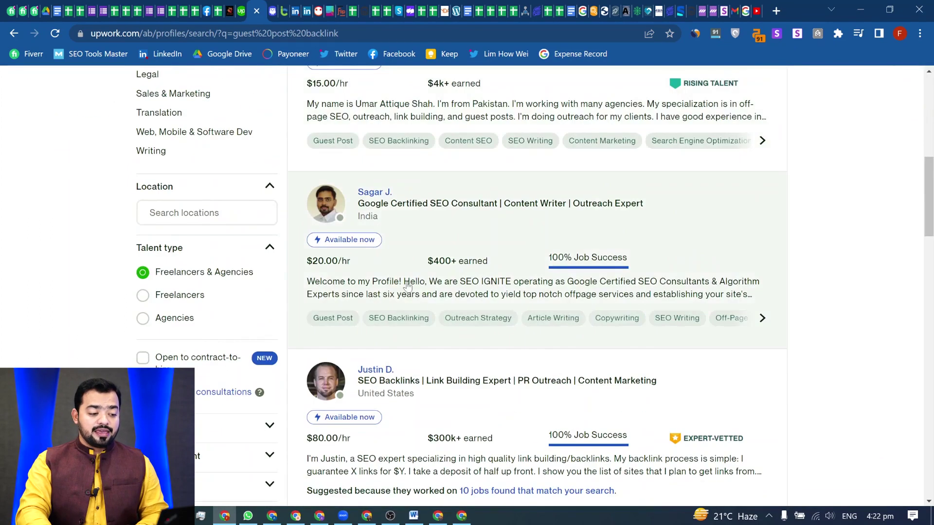
{"action": "scroll", "coordinate": [430, 270], "scroll_direction": "up", "scroll_amount": 7}
- Check the search-type choices, select the query, and keep reviewing freelancers' titles and rates
{"action": "left_click", "coordinate": [401, 127]}
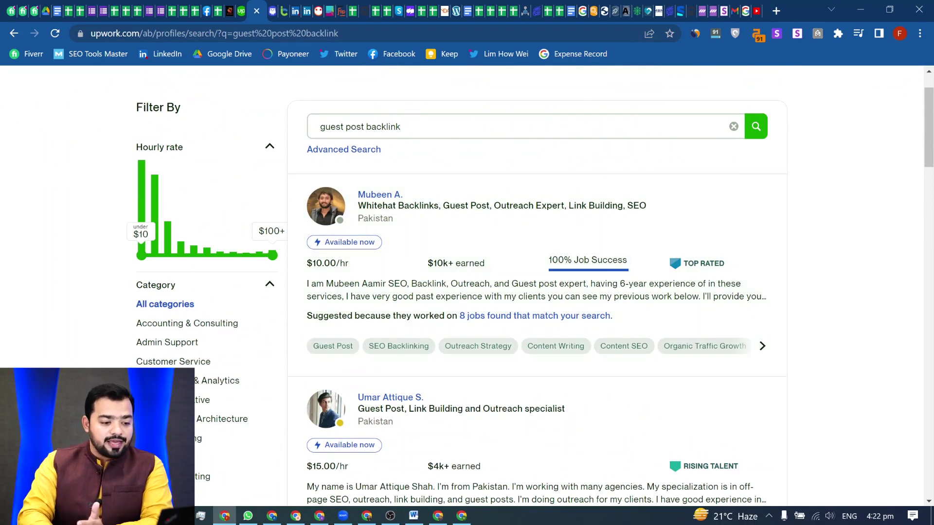
{"action": "scroll", "coordinate": [778, 146], "scroll_direction": "up", "scroll_amount": 1}
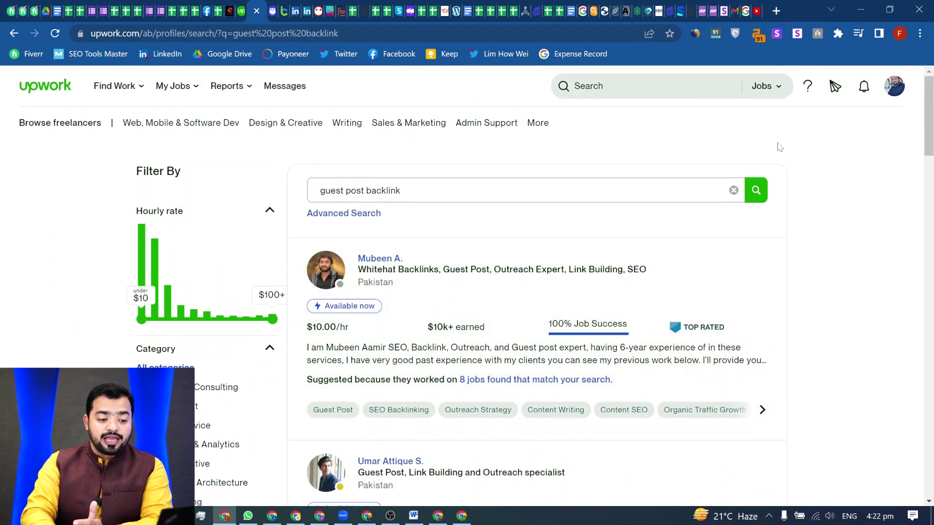
{"action": "left_click", "coordinate": [778, 90]}
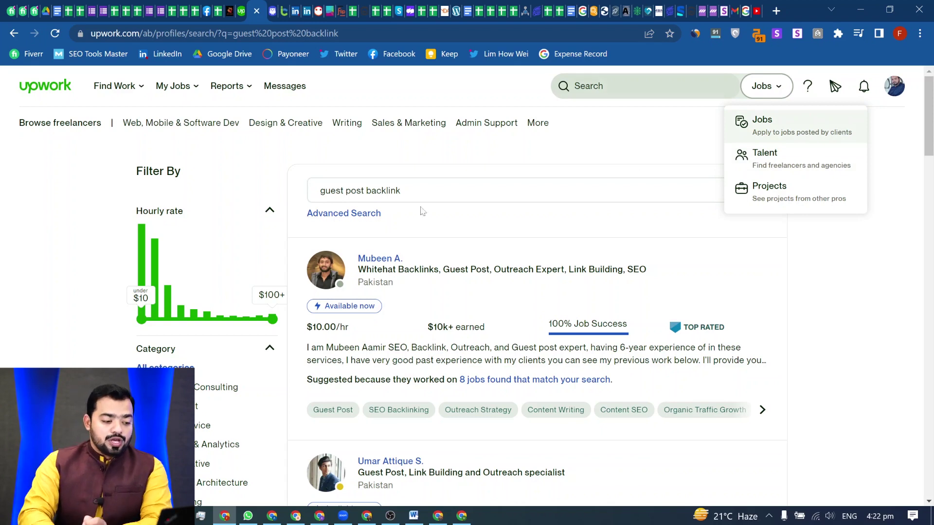
{"action": "left_click", "coordinate": [401, 190]}
{"action": "left_click_drag", "start_coordinate": [401, 190], "coordinate": [325, 190]}
{"action": "scroll", "coordinate": [404, 325], "scroll_direction": "down", "scroll_amount": 8}
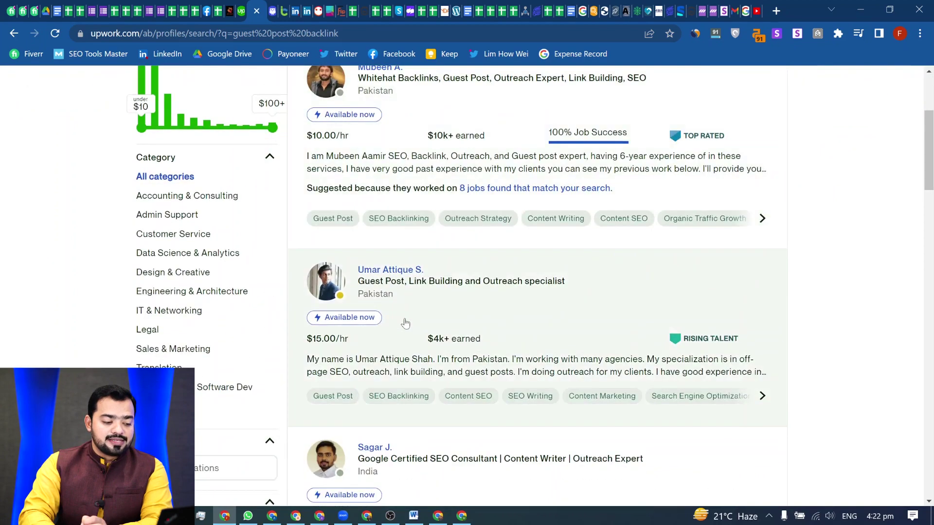
{"action": "scroll", "coordinate": [444, 298], "scroll_direction": "up", "scroll_amount": 5}
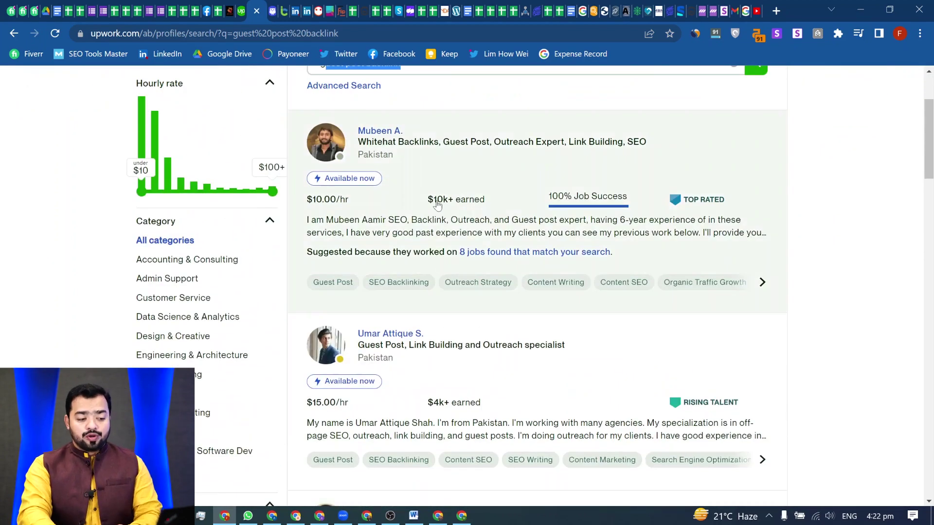
{"action": "scroll", "coordinate": [456, 214], "scroll_direction": "down", "scroll_amount": 1}
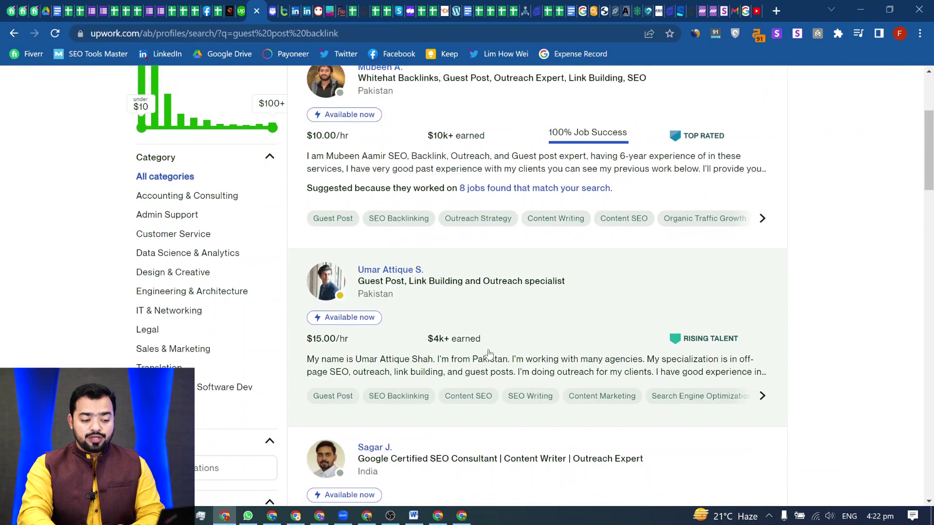
{"action": "scroll", "coordinate": [448, 344], "scroll_direction": "down", "scroll_amount": 5}
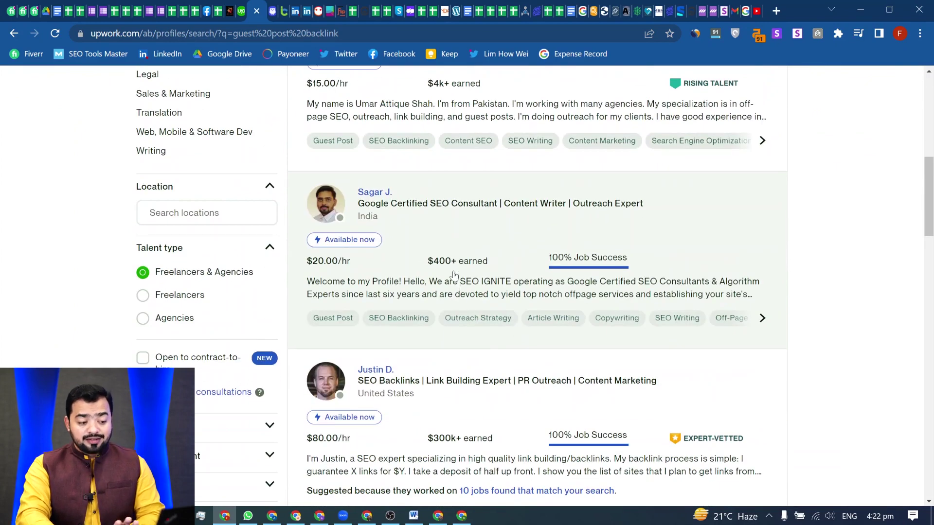
{"action": "scroll", "coordinate": [481, 321], "scroll_direction": "down", "scroll_amount": 4}
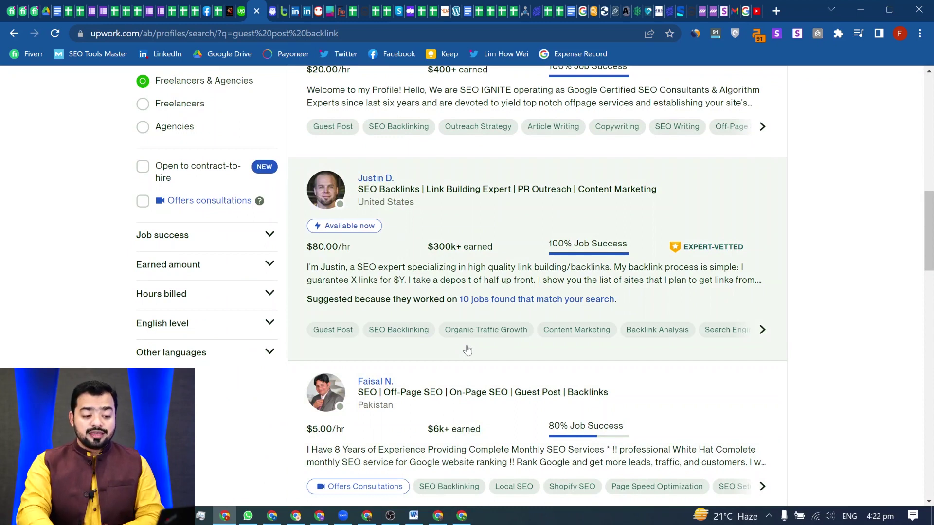
{"action": "scroll", "coordinate": [732, 308], "scroll_direction": "down", "scroll_amount": 5}
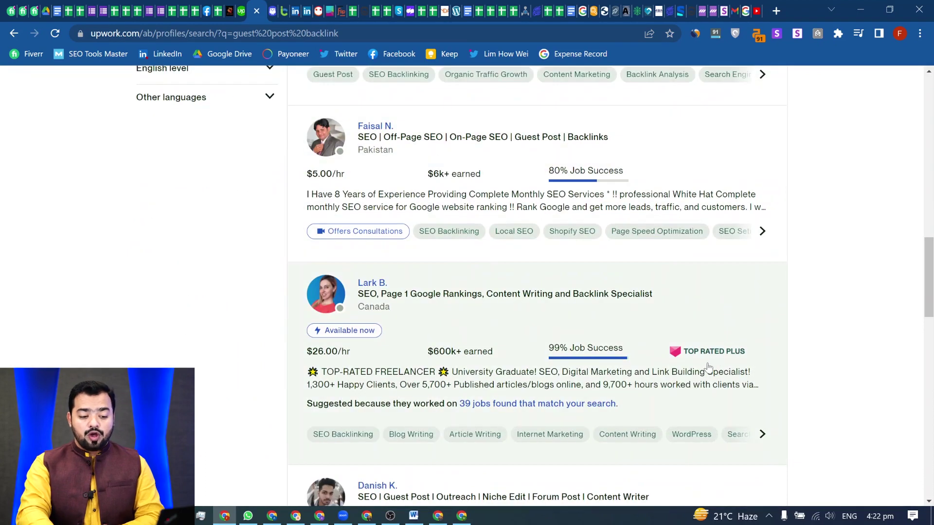
{"action": "scroll", "coordinate": [709, 368], "scroll_direction": "down", "scroll_amount": 5}
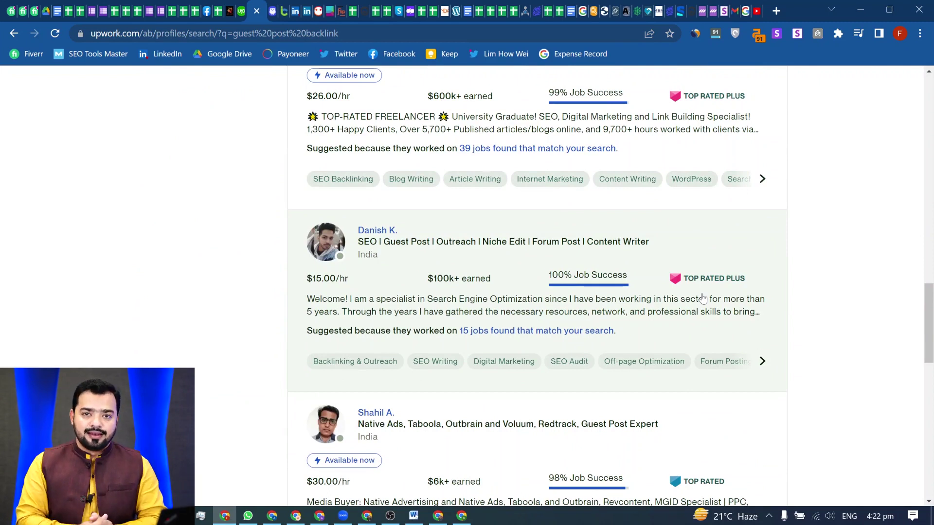
{"action": "scroll", "coordinate": [564, 224], "scroll_direction": "up", "scroll_amount": 1}
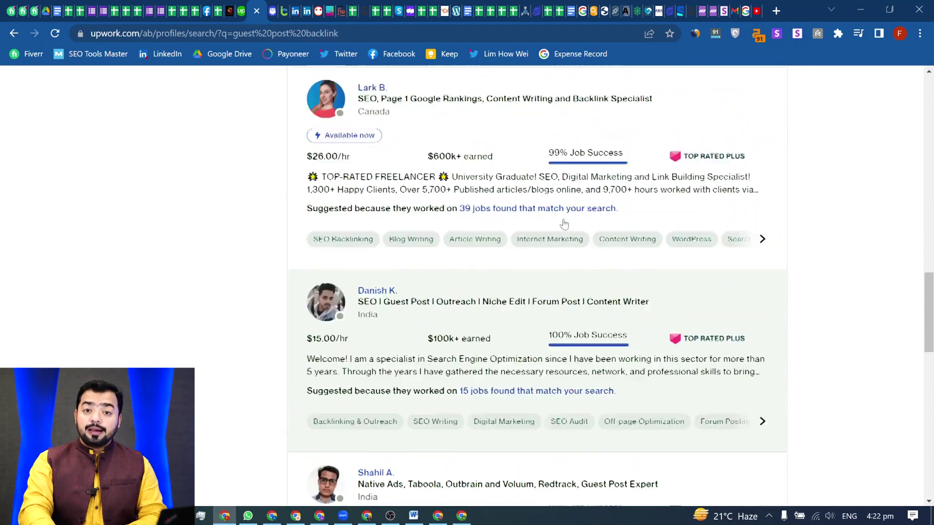
{"action": "scroll", "coordinate": [564, 224], "scroll_direction": "up", "scroll_amount": 20}
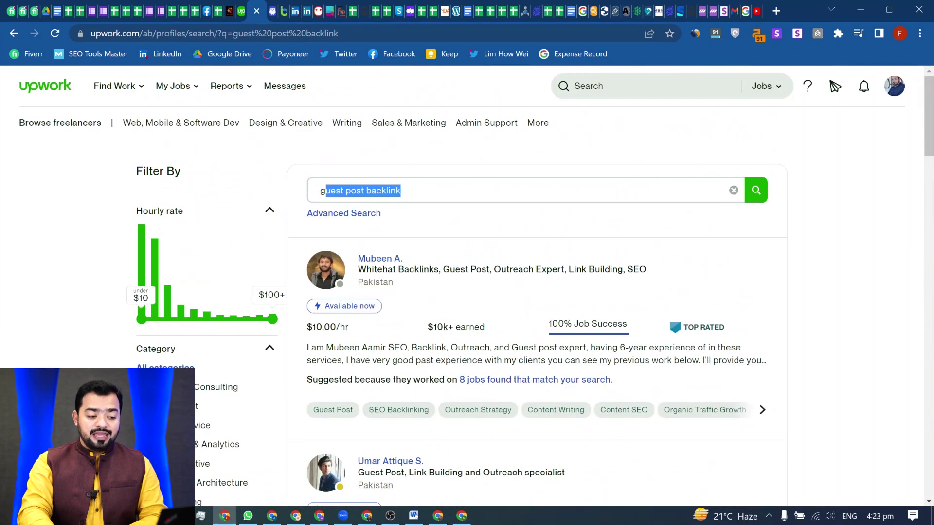
- Delete 'backlink' from the search query, leaving 'guest post'
{"action": "left_click", "coordinate": [401, 190]}
{"action": "left_click_drag", "start_coordinate": [402, 190], "coordinate": [325, 190]}
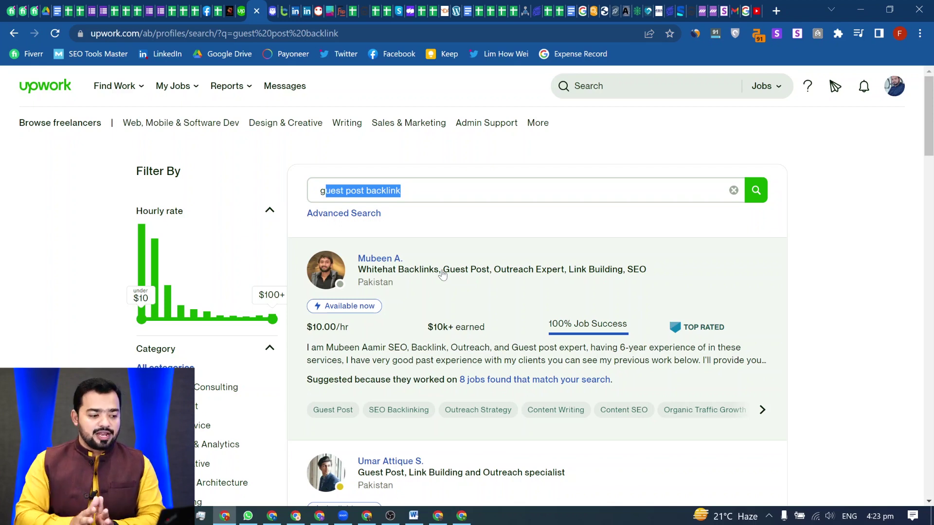
{"action": "left_click", "coordinate": [401, 190]}
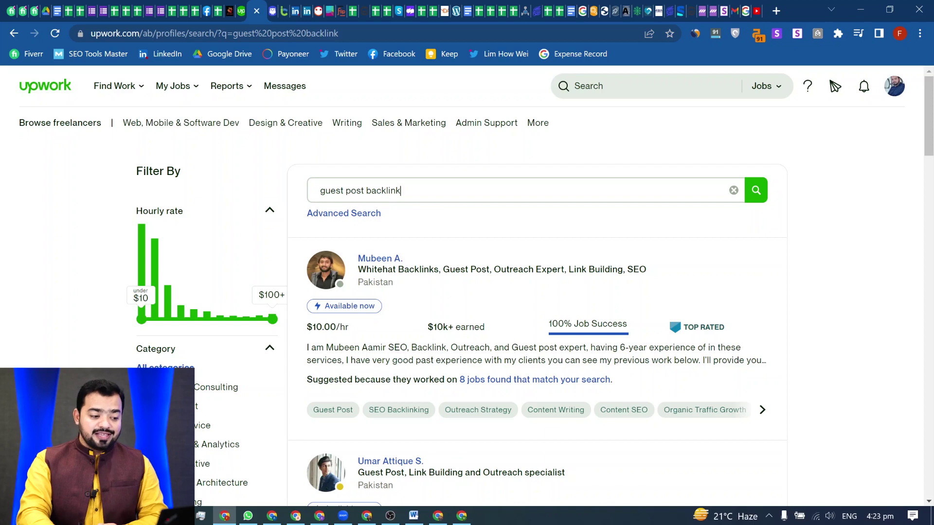
{"action": "key", "text": "BackSpace"}
{"action": "key", "text": "BackSpace"}
{"action": "key", "text": "BackSpace"}
{"action": "key", "text": "BackSpace"}
{"action": "key", "text": "BackSpace"}
{"action": "key", "text": "BackSpace"}
{"action": "key", "text": "BackSpace"}
{"action": "key", "text": "BackSpace"}
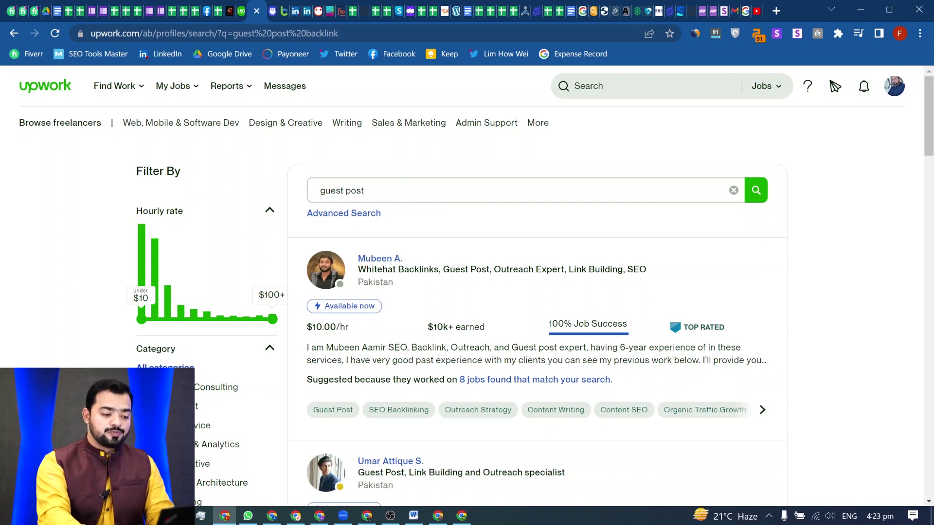
{"action": "key", "text": "BackSpace"}
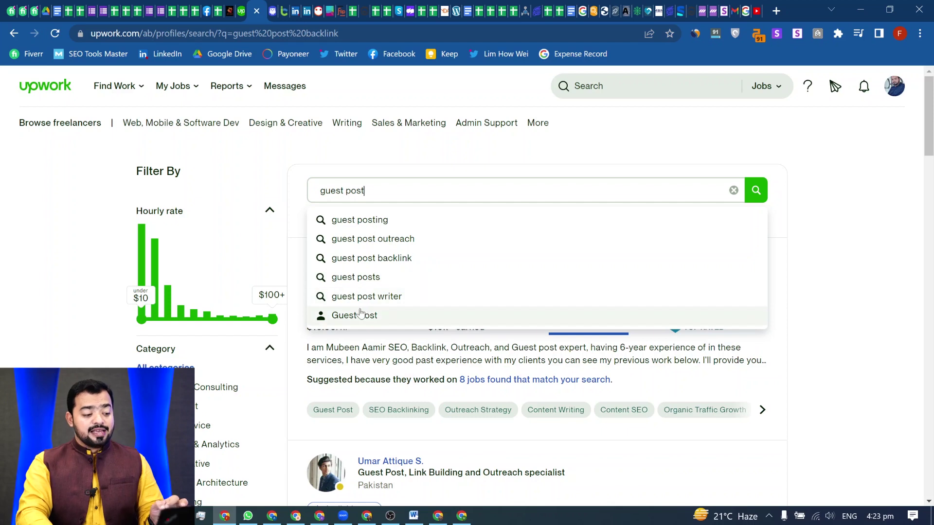
- Search freelancers for 'guest post outreach', then return to the profile title window
{"action": "scroll", "coordinate": [387, 285], "scroll_direction": "down", "scroll_amount": 2}
{"action": "scroll", "coordinate": [413, 258], "scroll_direction": "up", "scroll_amount": 2}
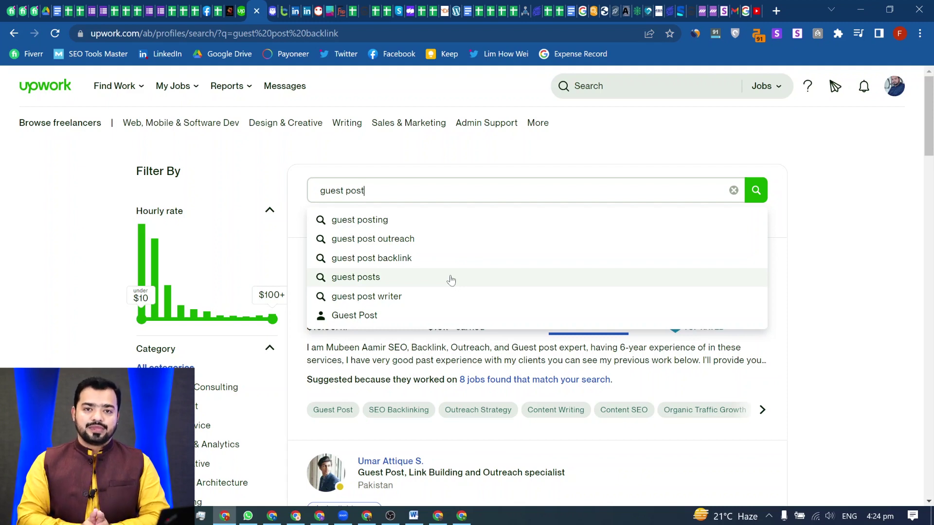
{"action": "left_click", "coordinate": [388, 240]}
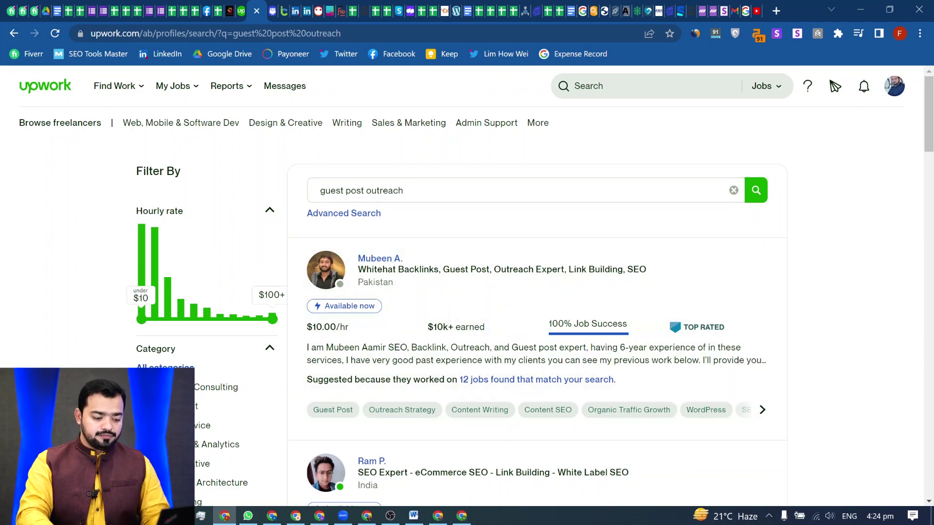
{"action": "left_click", "coordinate": [461, 515]}
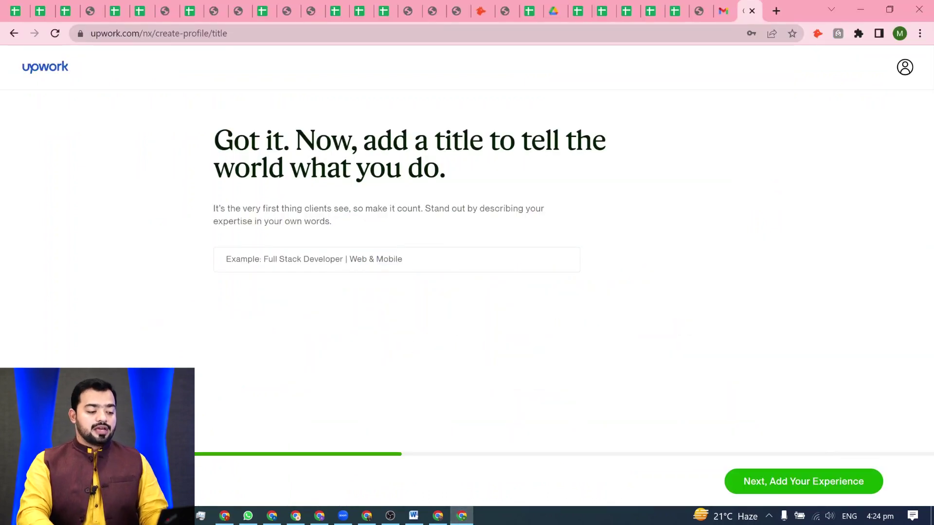
- Enter the title 'Guest Post Outreach Expert, White Hat Backlinks Provider' and save it
{"action": "left_click", "coordinate": [311, 259]}
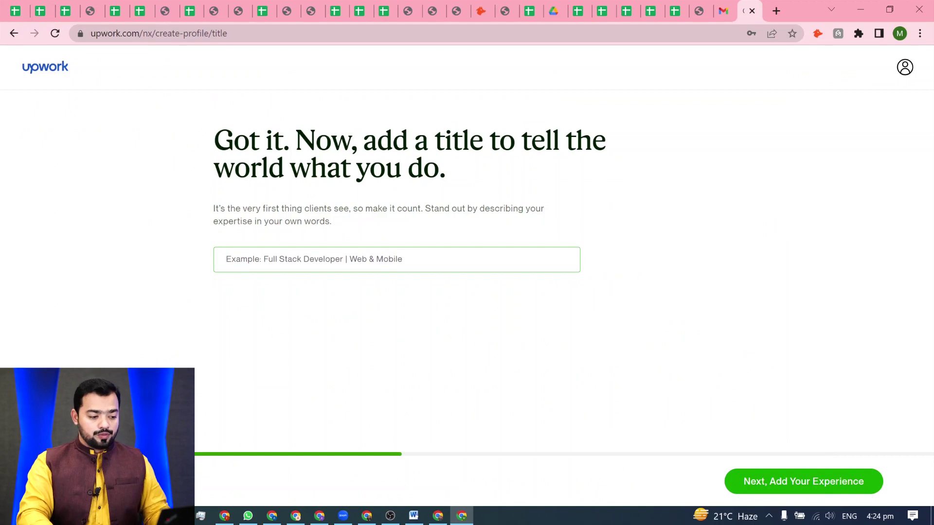
{"action": "type", "text": "Guest "}
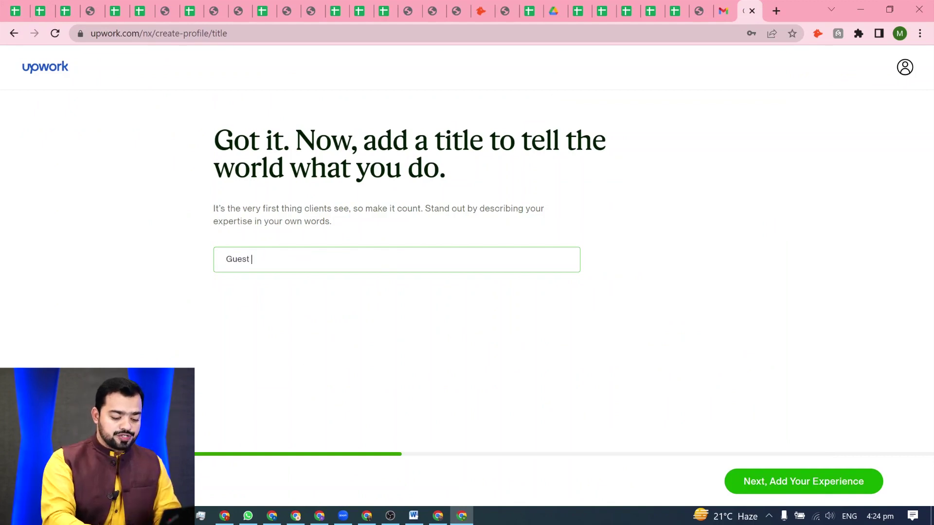
{"action": "type", "text": "Post Outreach "}
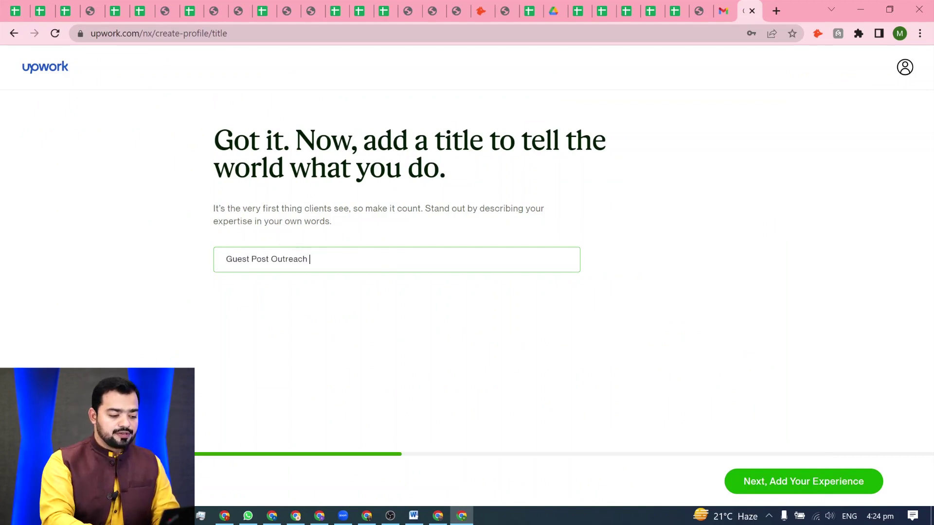
{"action": "type", "text": "Expert,"}
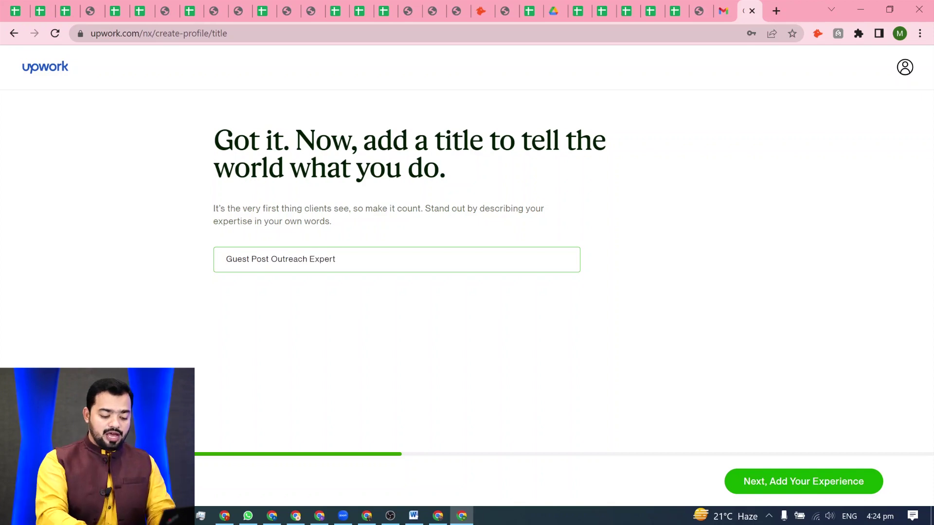
{"action": "type", "text": "Backlinks Provider"}
{"action": "key", "text": "ctrl+Left"}
{"action": "key", "text": "ctrl+Left"}
{"action": "type", "text": "Whi"}
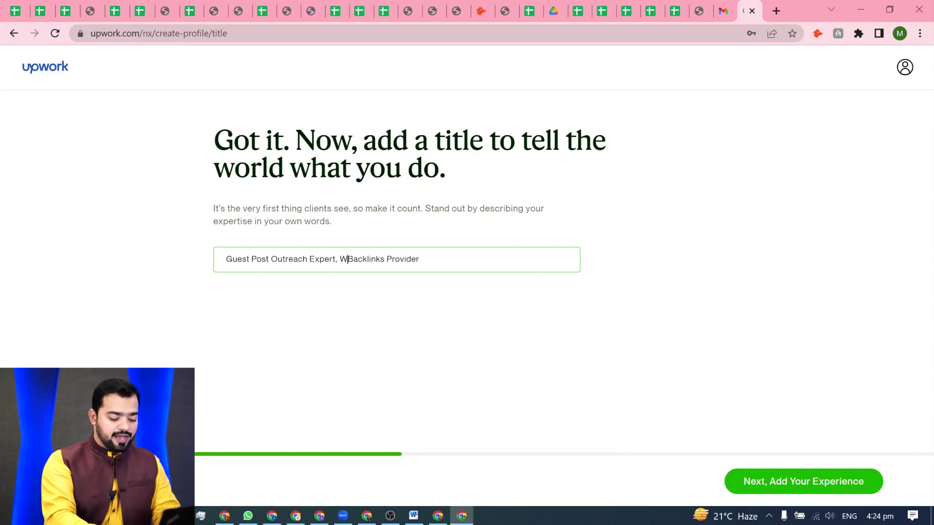
{"action": "type", "text": "te Hat"}
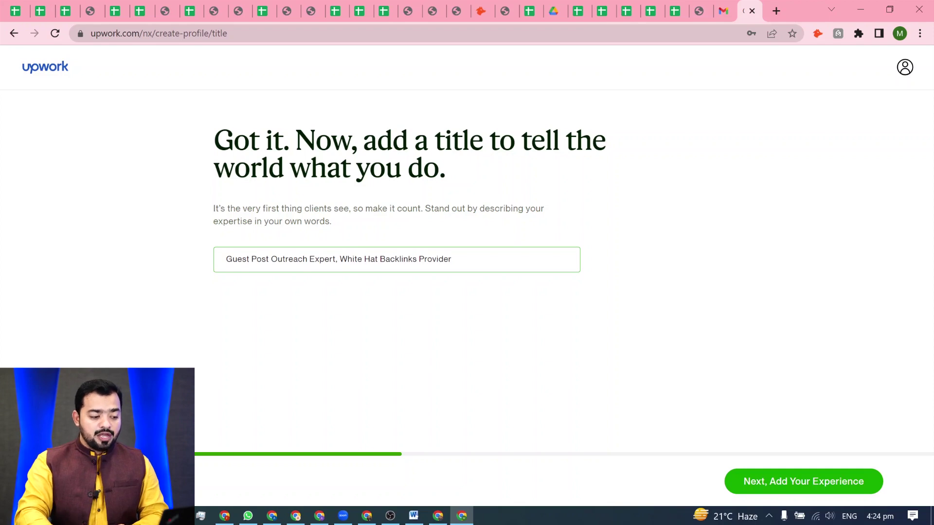
{"action": "key", "text": "shift+Right"}
{"action": "key", "text": "shift+Right"}
{"action": "key", "text": "shift+Right"}
{"action": "key", "text": "shift+Right"}
{"action": "key", "text": "shift+Right"}
{"action": "key", "text": "shift+Right"}
{"action": "key", "text": "shift+Right"}
{"action": "key", "text": "shift+Right"}
{"action": "key", "text": "shift+Right"}
{"action": "key", "text": "shift+Right"}
{"action": "key", "text": "shift+Right"}
{"action": "key", "text": "shift+Right"}
{"action": "key", "text": "shift+Right"}
{"action": "key", "text": "shift+Right"}
{"action": "key", "text": "shift+Right"}
{"action": "key", "text": "shift+Right"}
{"action": "key", "text": "shift+Right"}
{"action": "key", "text": "shift+Right"}
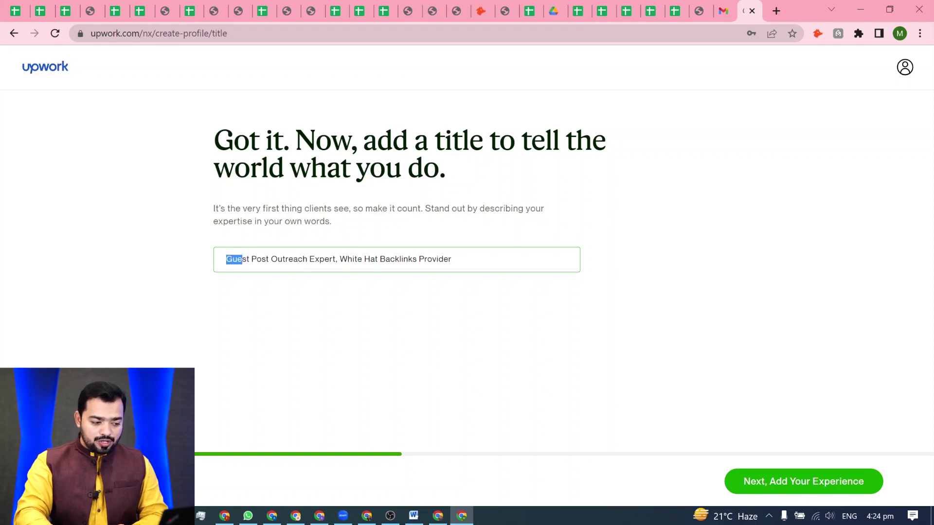
{"action": "key", "text": "shift+Right"}
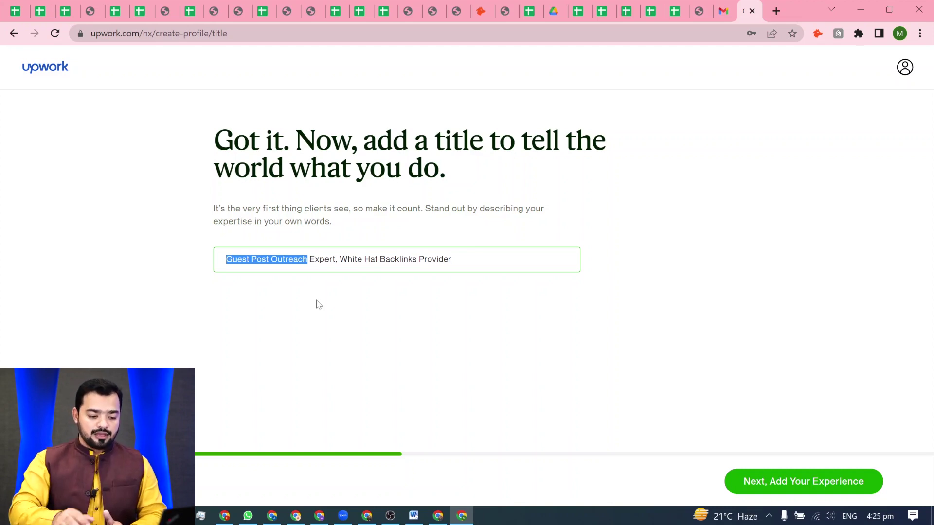
{"action": "left_click", "coordinate": [813, 488]}
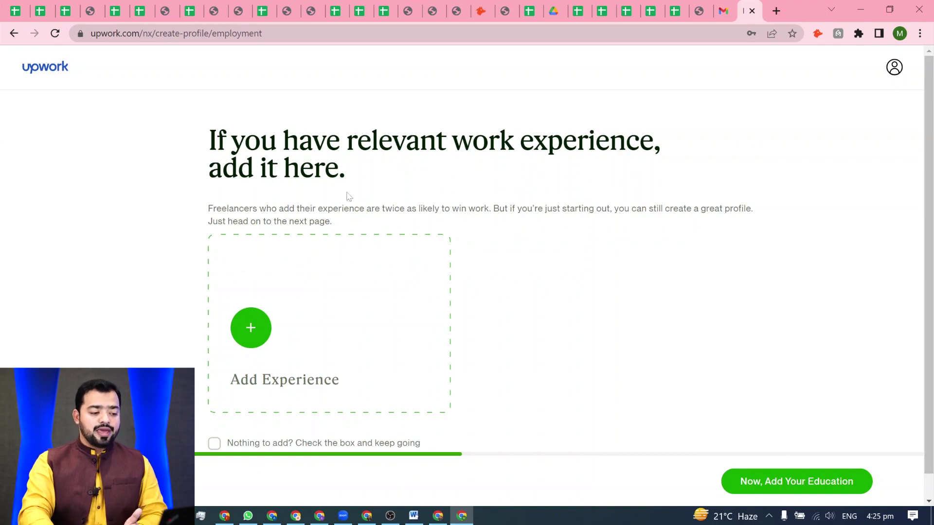
- Tick 'Nothing to add' to skip work experience and move to education
{"action": "scroll", "coordinate": [517, 195], "scroll_direction": "down", "scroll_amount": 1}
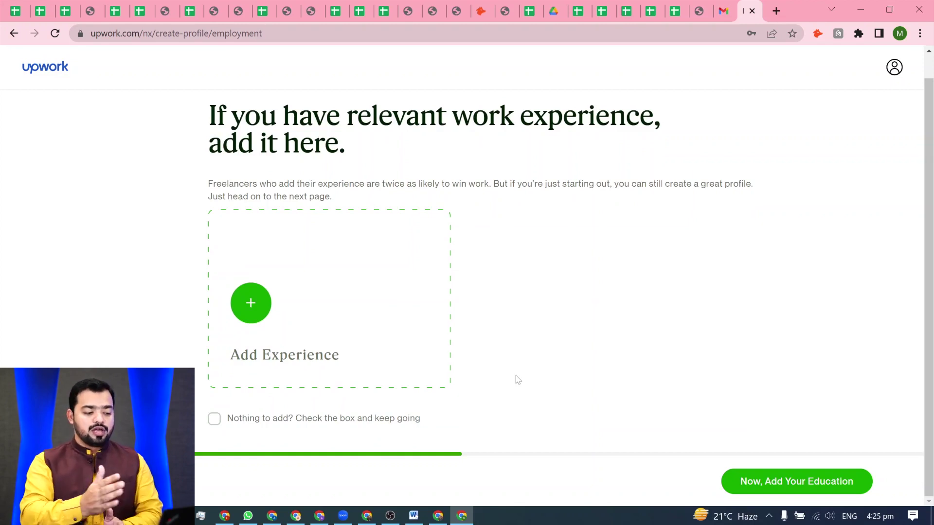
{"action": "left_click", "coordinate": [215, 419]}
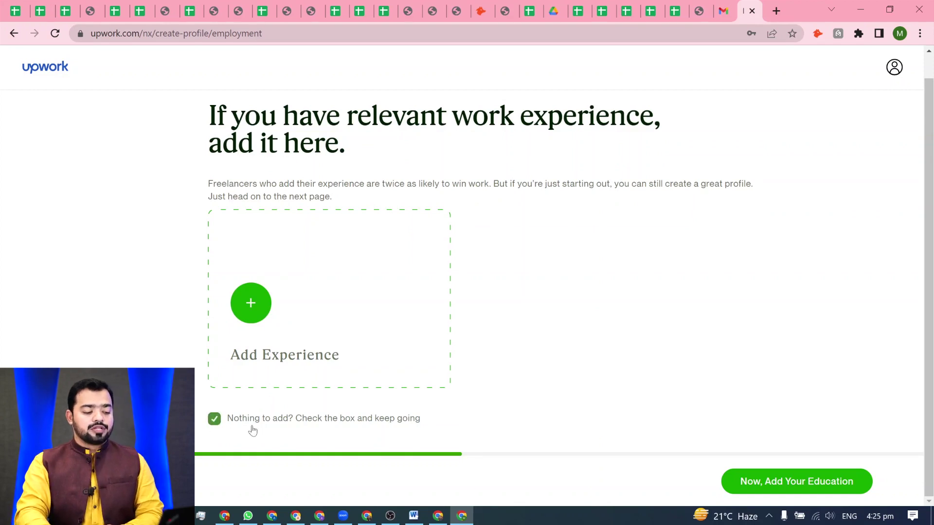
{"action": "left_click", "coordinate": [789, 488]}
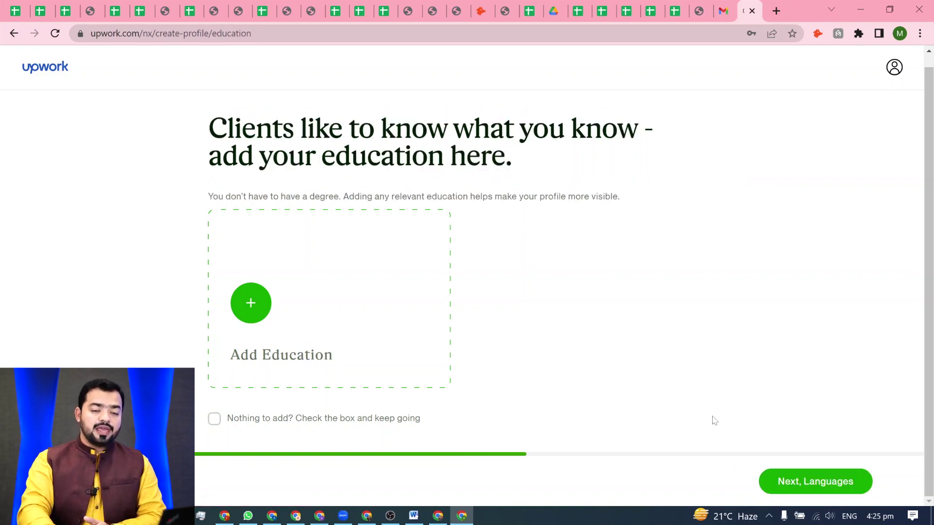
- Add an education entry with University of the Punjab as the school
{"action": "left_click", "coordinate": [251, 312]}
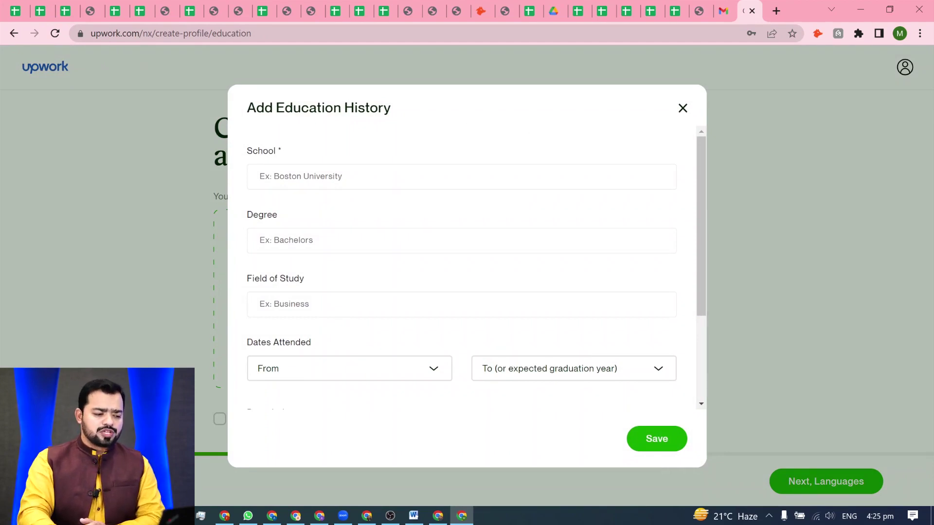
{"action": "left_click", "coordinate": [340, 176]}
{"action": "type", "text": "pu"}
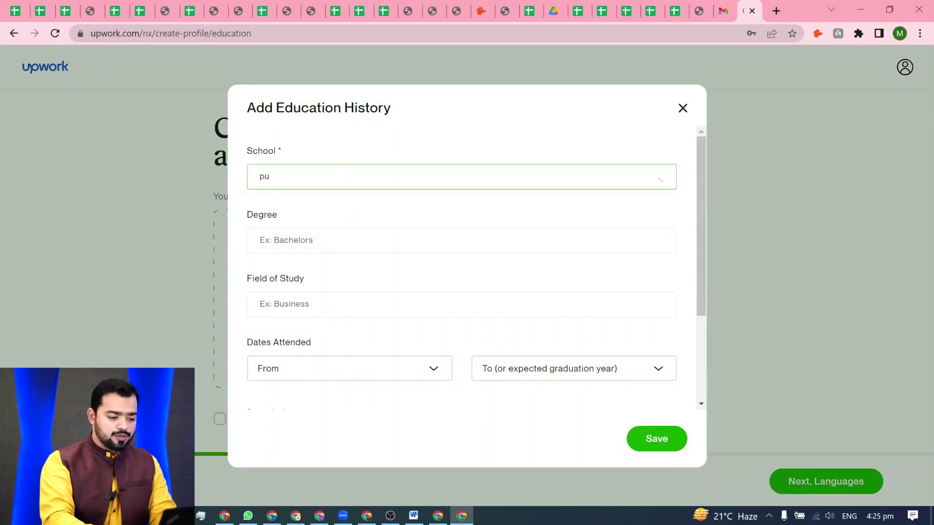
{"action": "key", "text": "BackSpace"}
{"action": "type", "text": "unjab"}
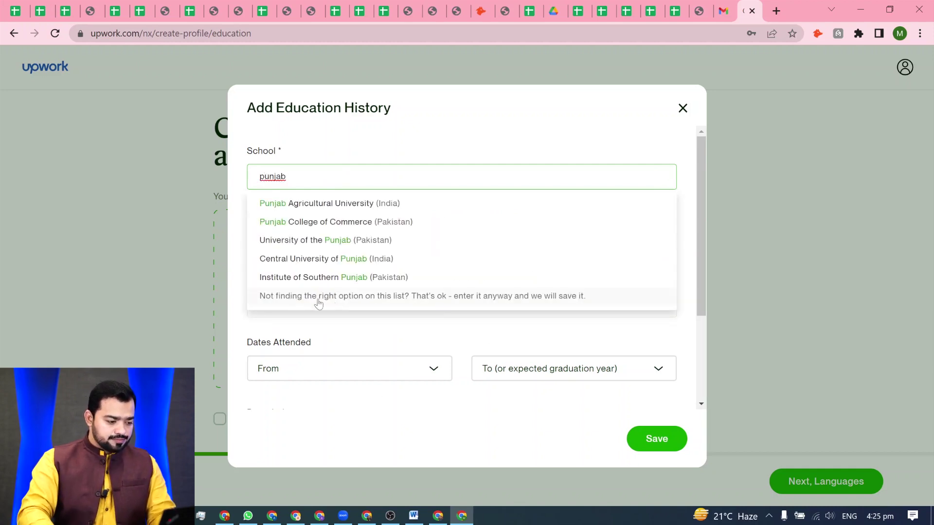
{"action": "left_click", "coordinate": [331, 248]}
- Set the degree to Bachelor of Science (BS) and field of study to Computer science
{"action": "left_click", "coordinate": [259, 240]}
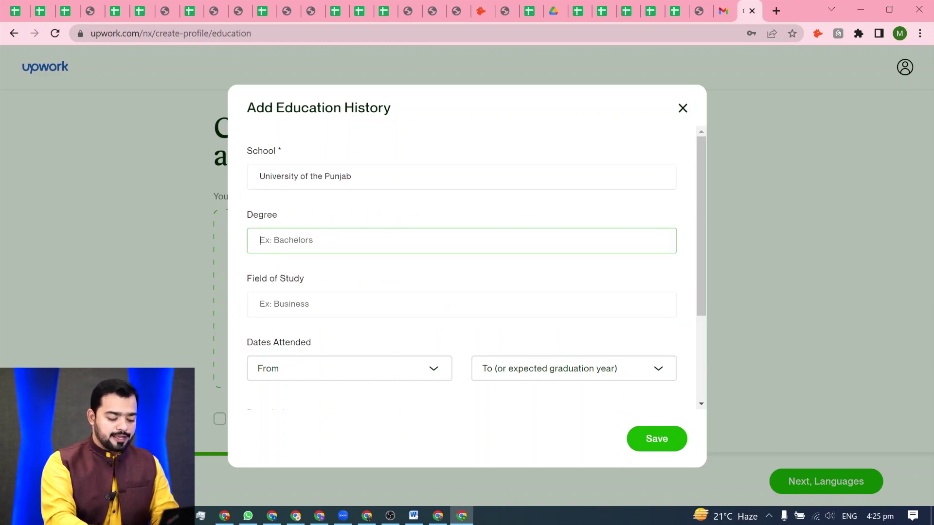
{"action": "type", "text": "BS"}
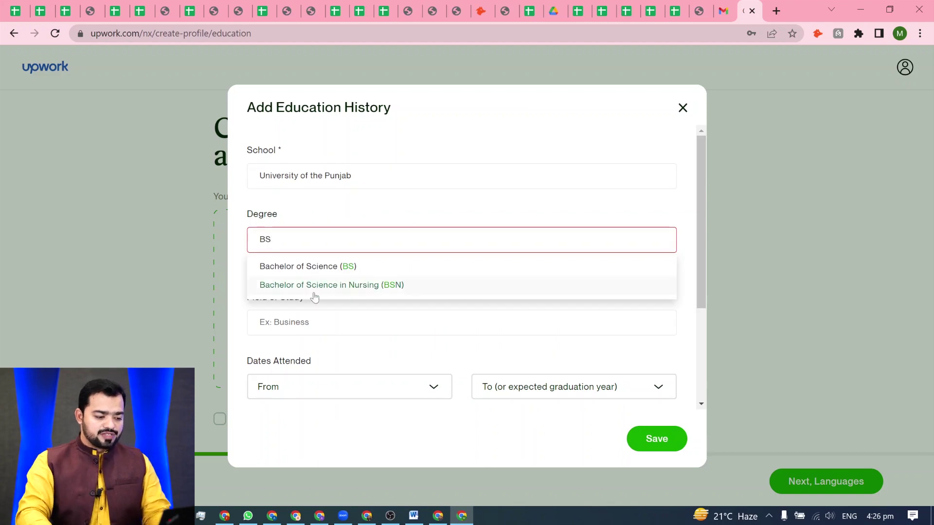
{"action": "left_click", "coordinate": [333, 269]}
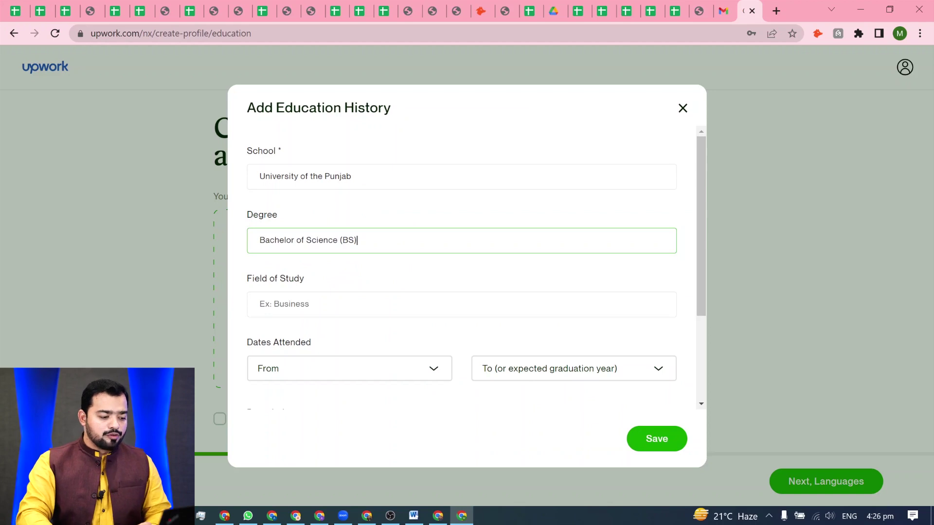
{"action": "left_click", "coordinate": [340, 304]}
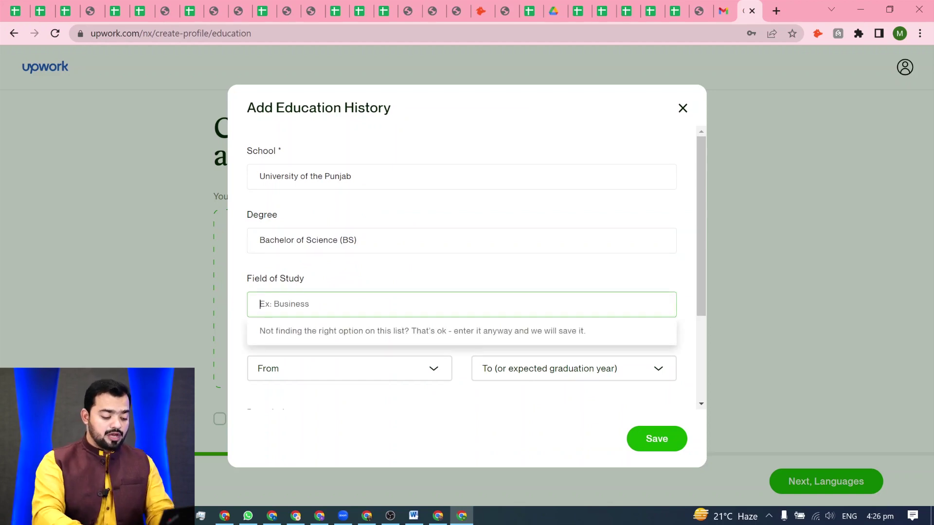
{"action": "type", "text": "Comp"}
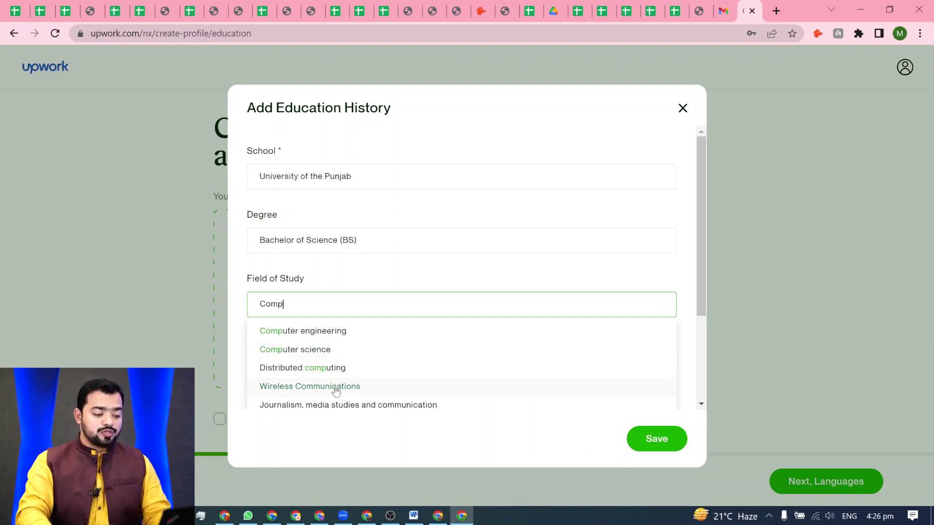
{"action": "left_click", "coordinate": [324, 353]}
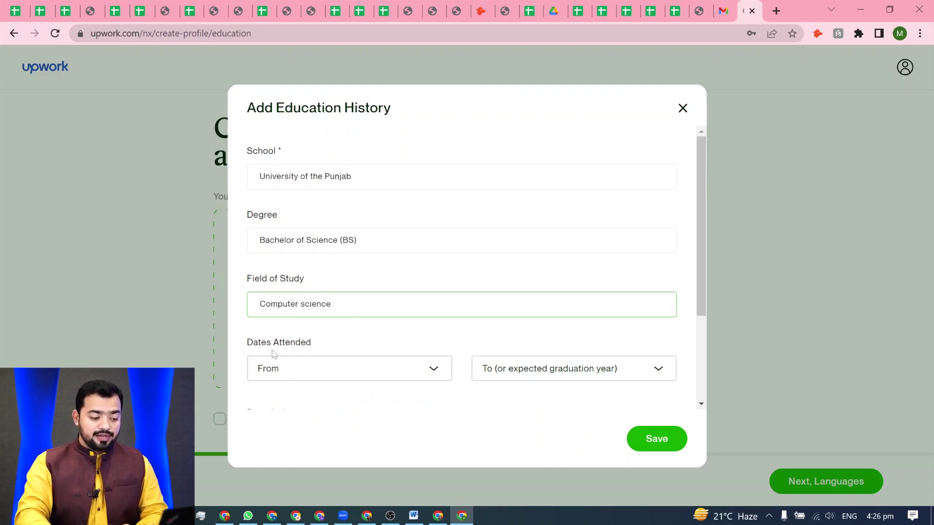
- Date the University of the Punjab entry 2007–2011, save it, and continue to languages
{"action": "left_click", "coordinate": [434, 368]}
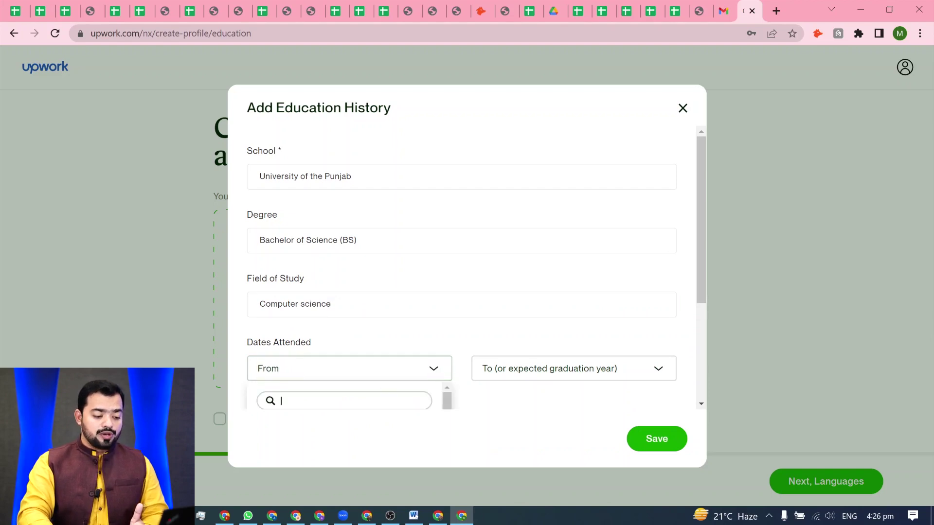
{"action": "scroll", "coordinate": [450, 394], "scroll_direction": "down", "scroll_amount": 3}
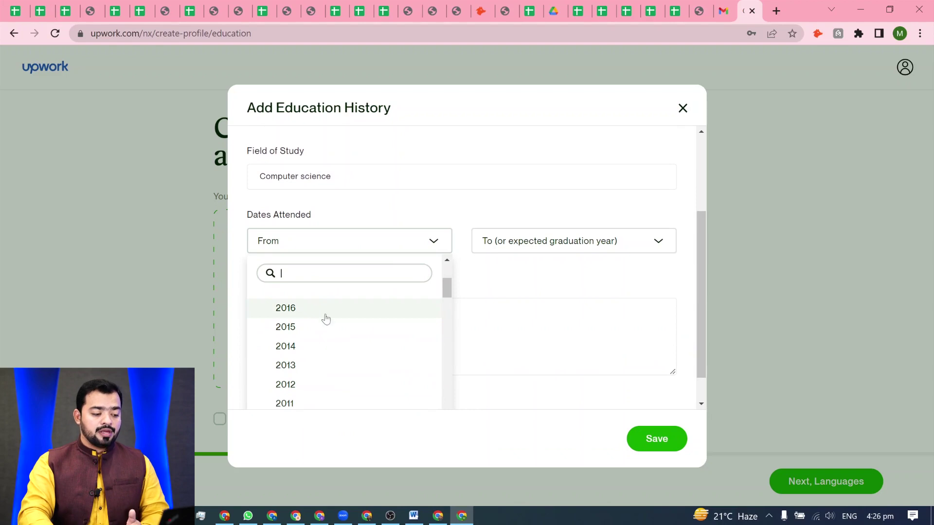
{"action": "scroll", "coordinate": [357, 357], "scroll_direction": "down", "scroll_amount": 5}
{"action": "scroll", "coordinate": [331, 370], "scroll_direction": "down", "scroll_amount": 4}
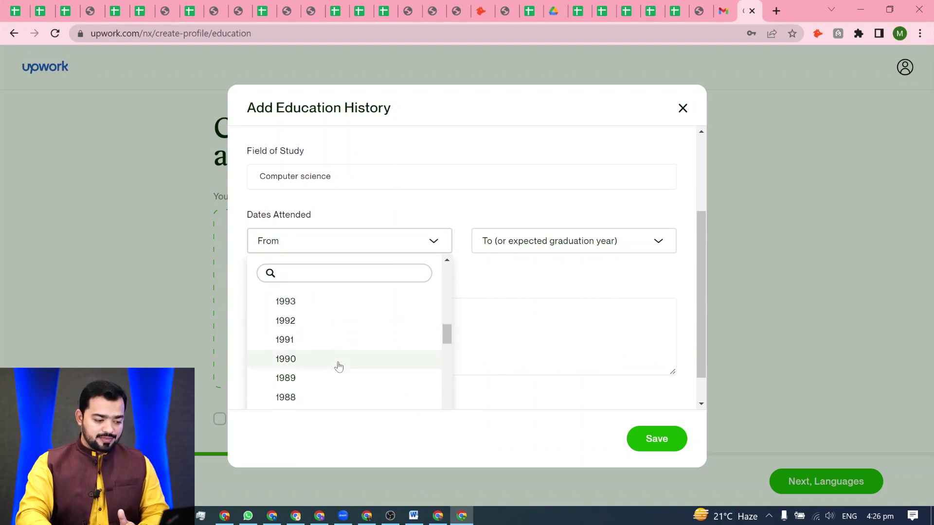
{"action": "scroll", "coordinate": [333, 375], "scroll_direction": "down", "scroll_amount": 3}
{"action": "scroll", "coordinate": [334, 375], "scroll_direction": "up", "scroll_amount": 8}
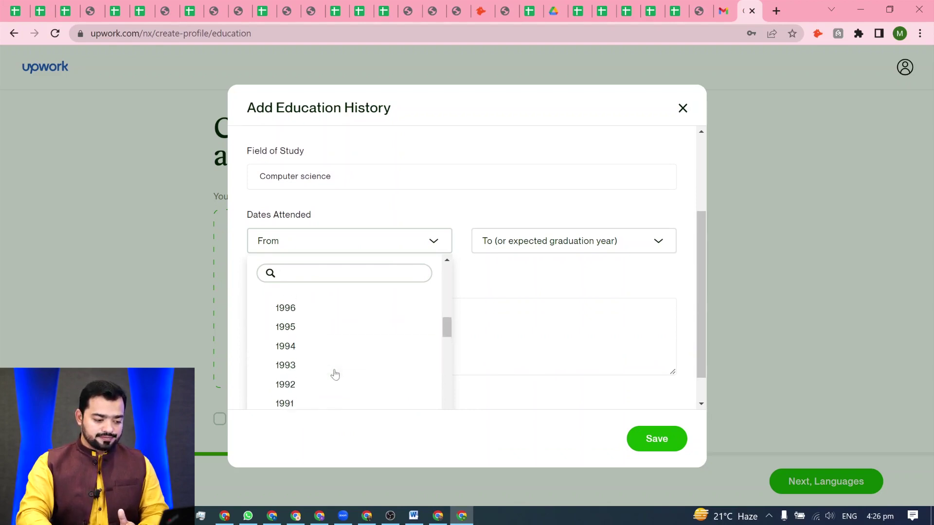
{"action": "left_click", "coordinate": [333, 374]}
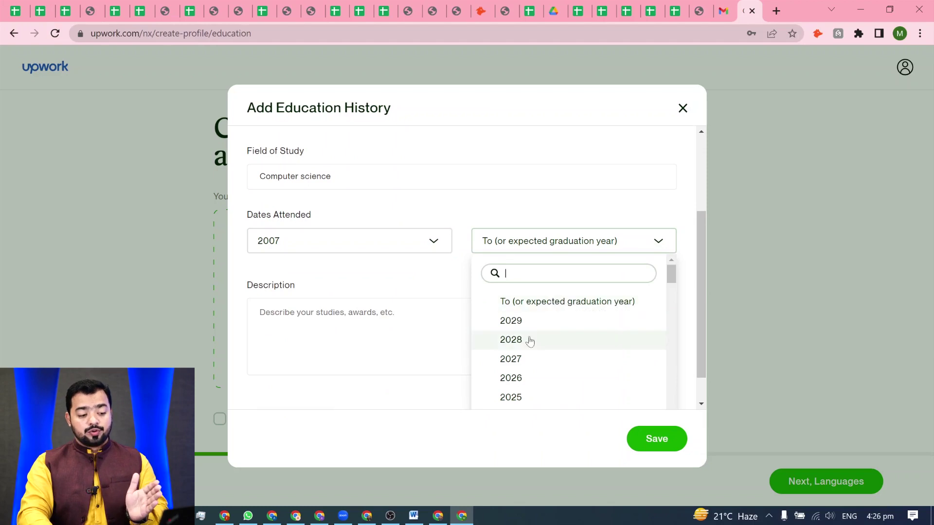
{"action": "scroll", "coordinate": [571, 338], "scroll_direction": "down", "scroll_amount": 1}
{"action": "scroll", "coordinate": [570, 338], "scroll_direction": "down", "scroll_amount": 6}
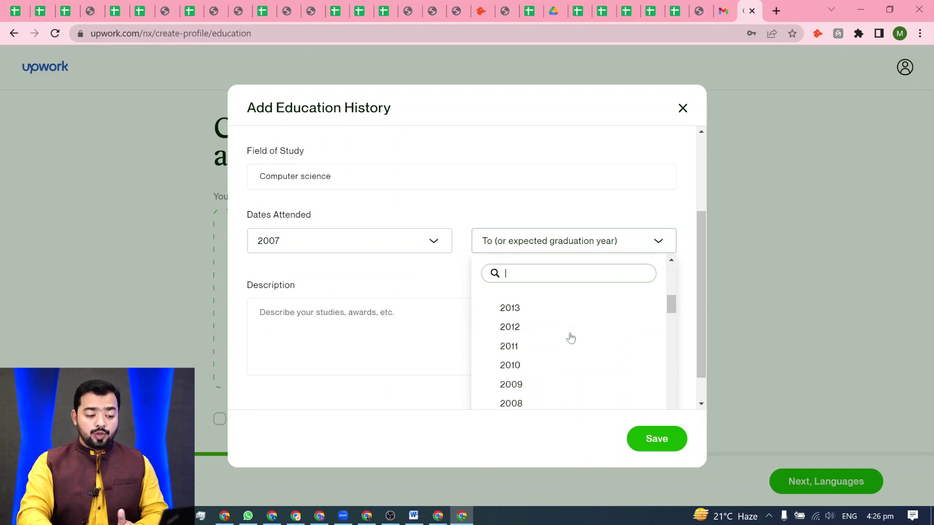
{"action": "left_click", "coordinate": [538, 349]}
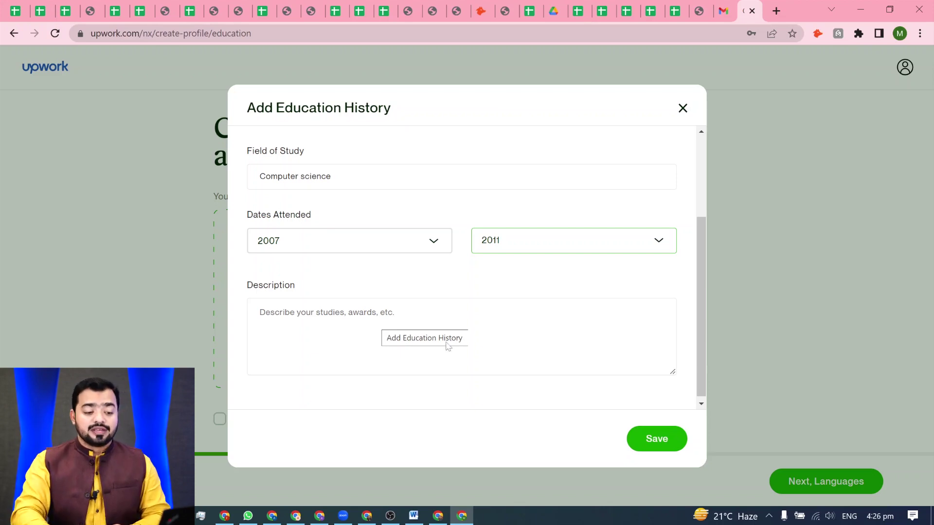
{"action": "left_click", "coordinate": [668, 450]}
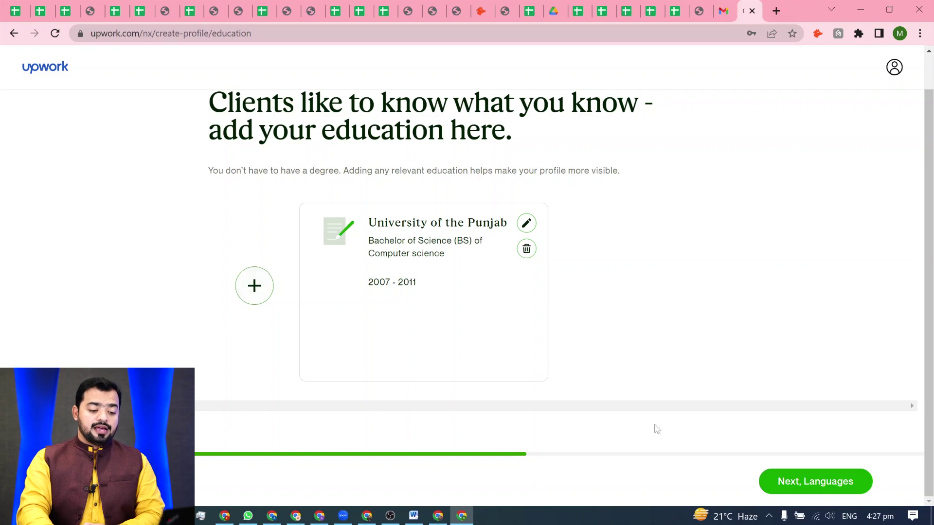
{"action": "left_click", "coordinate": [811, 488]}
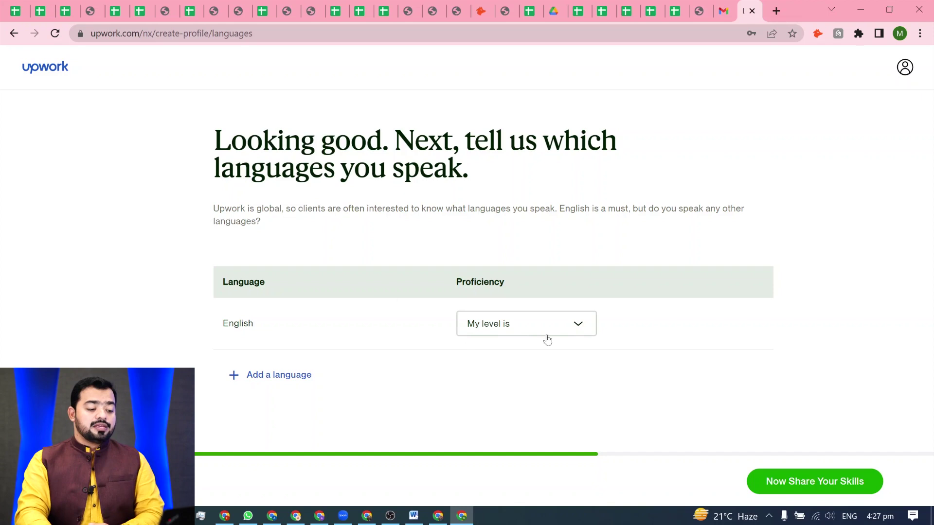
- Mark English proficiency as Fluent and proceed to the skills step
{"action": "left_click", "coordinate": [581, 327]}
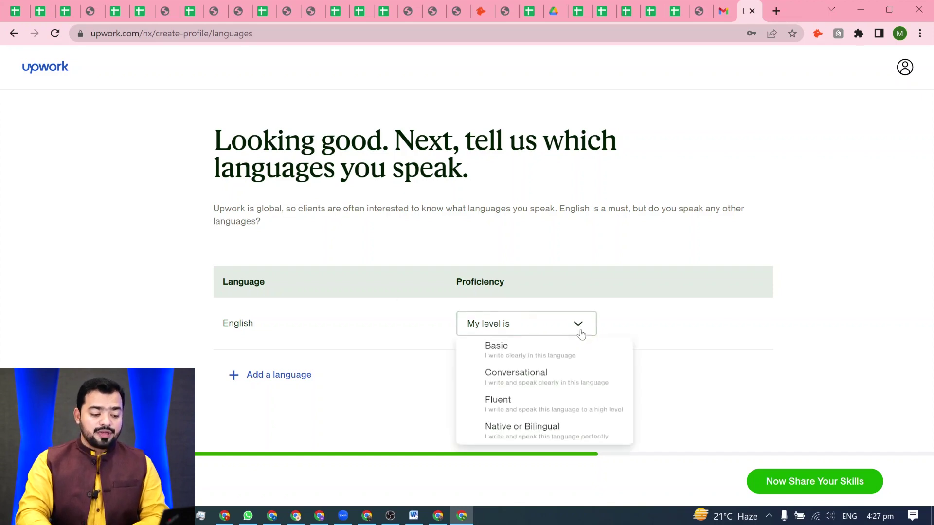
{"action": "left_click", "coordinate": [539, 411]}
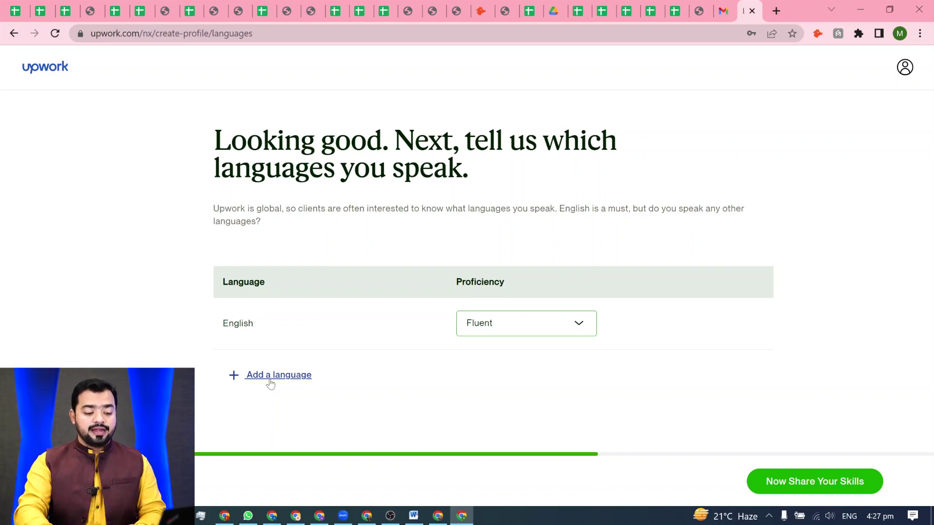
{"action": "left_click", "coordinate": [809, 491]}
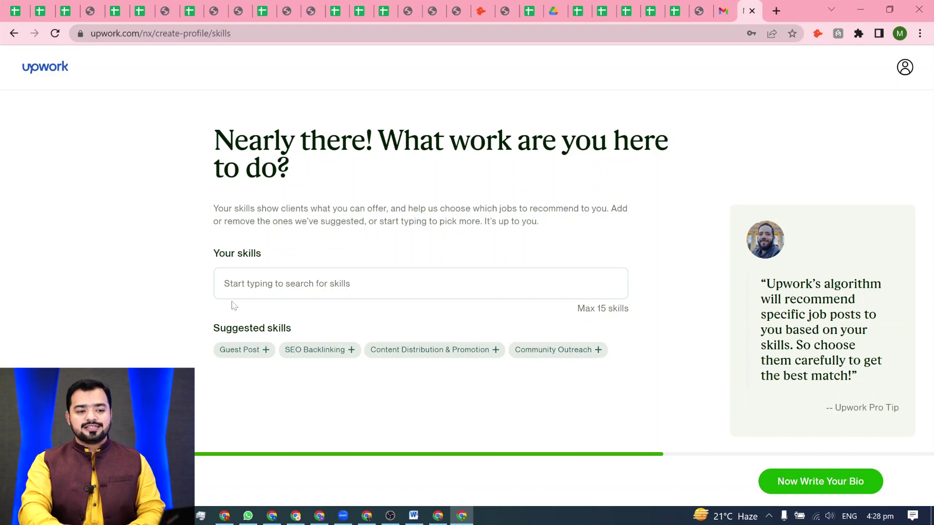
- Add the Guest Post, Off-Page SEO, SEO Backlinking and Content Marketing skills, then continue to the bio
{"action": "left_click", "coordinate": [267, 354]}
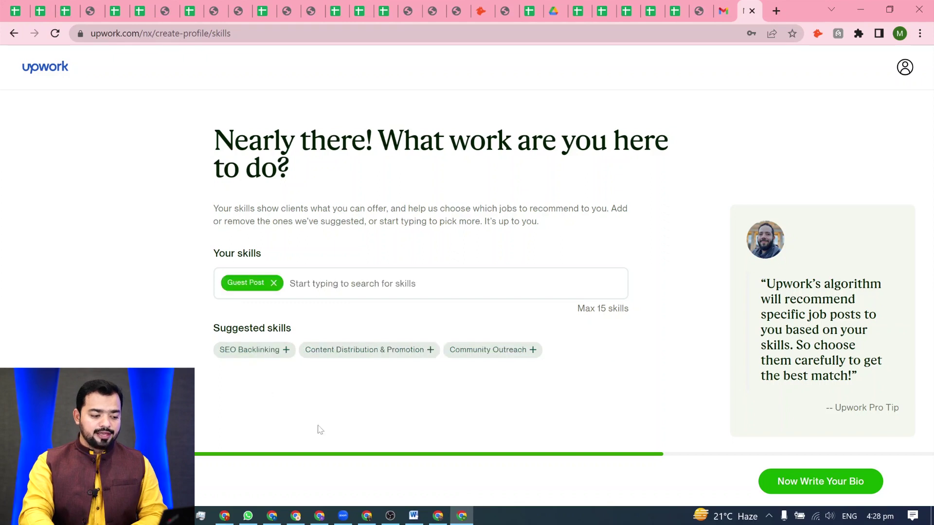
{"action": "left_click", "coordinate": [340, 284]}
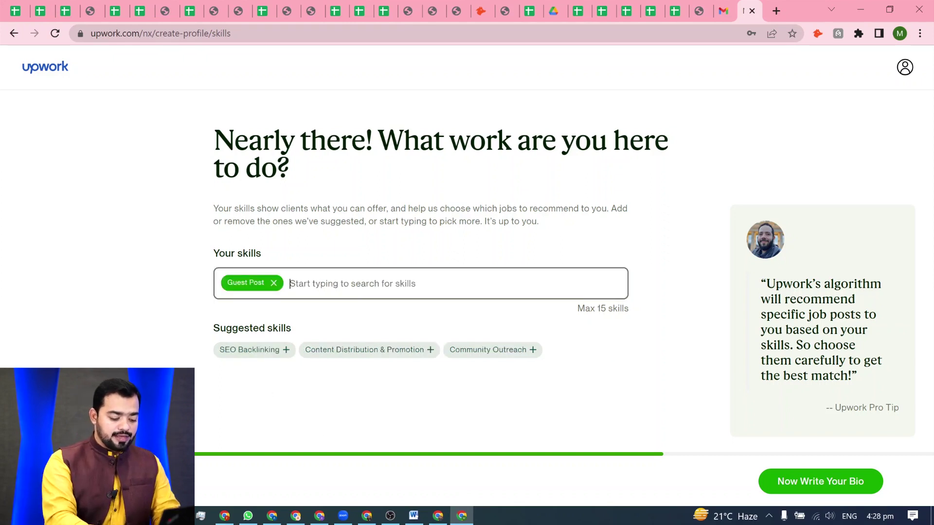
{"action": "type", "text": "off"}
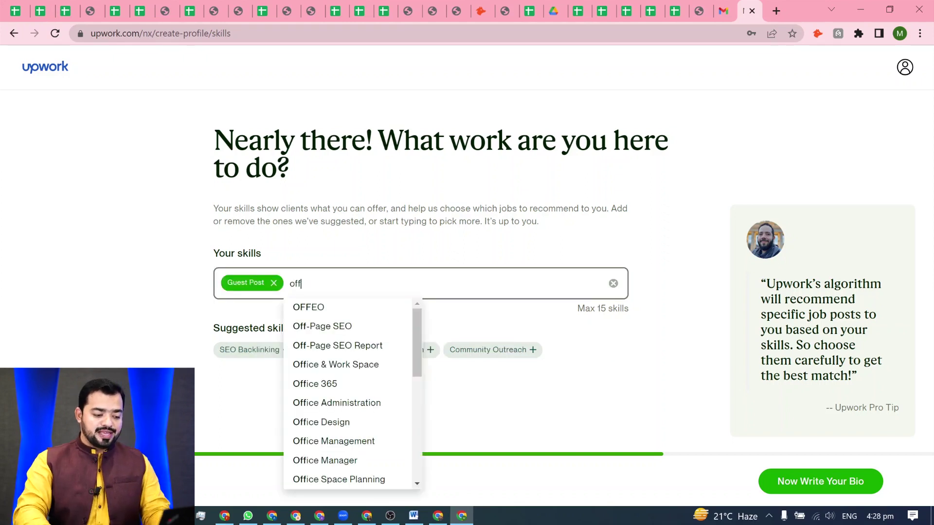
{"action": "left_click", "coordinate": [314, 326]}
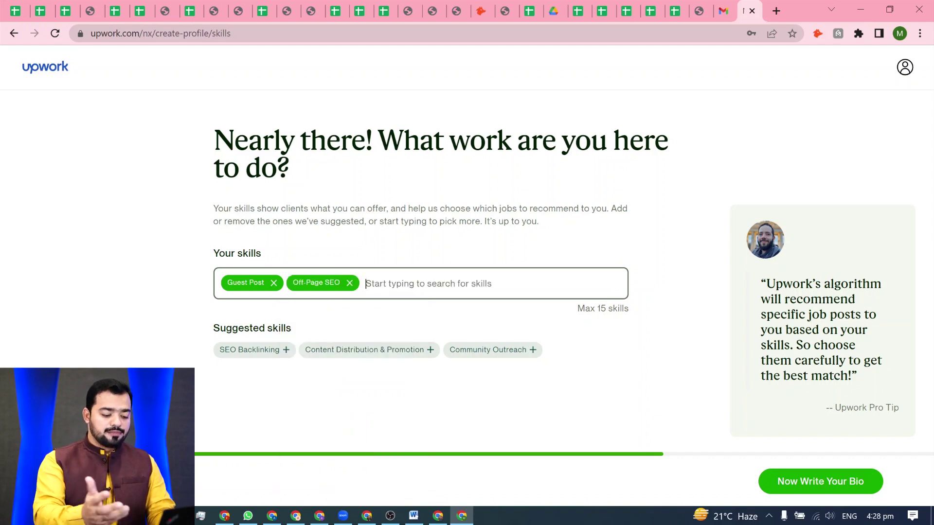
{"action": "type", "text": "backl"}
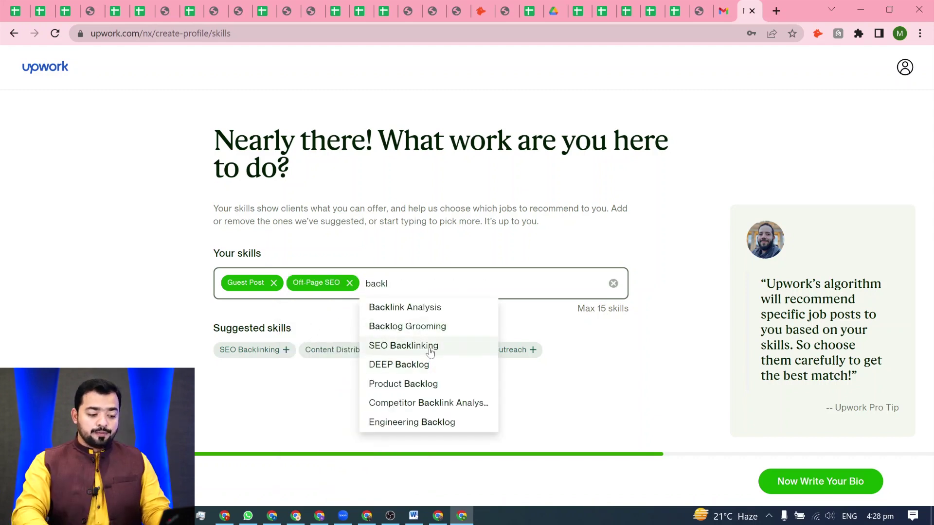
{"action": "left_click", "coordinate": [430, 346]}
{"action": "type", "text": "co"}
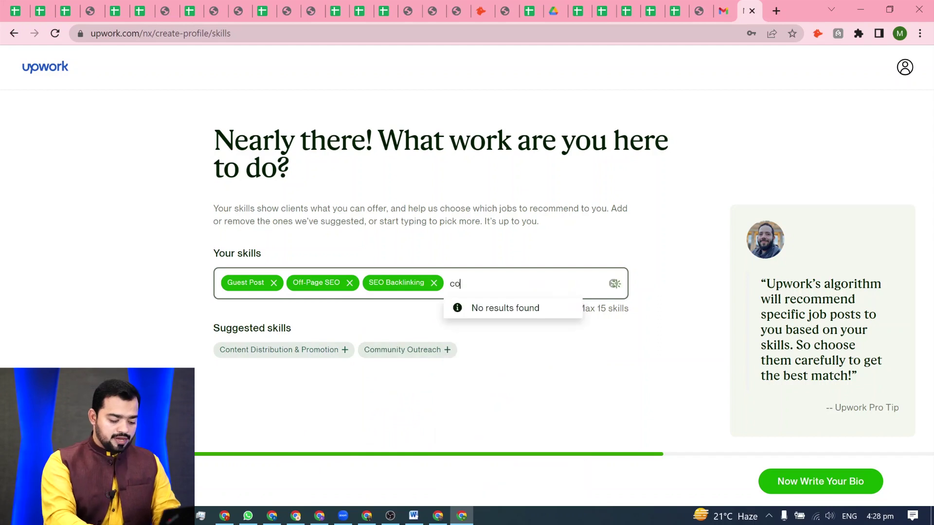
{"action": "type", "text": "ntent "}
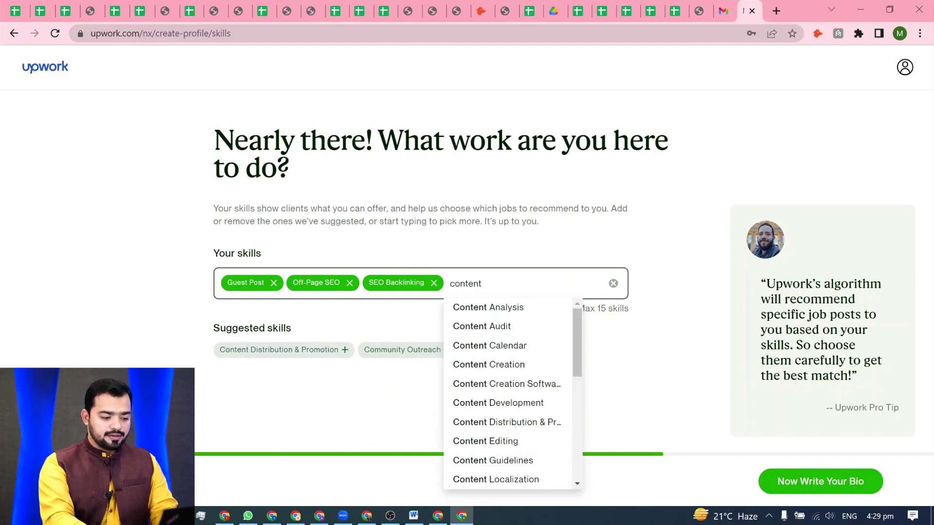
{"action": "type", "text": "ma"}
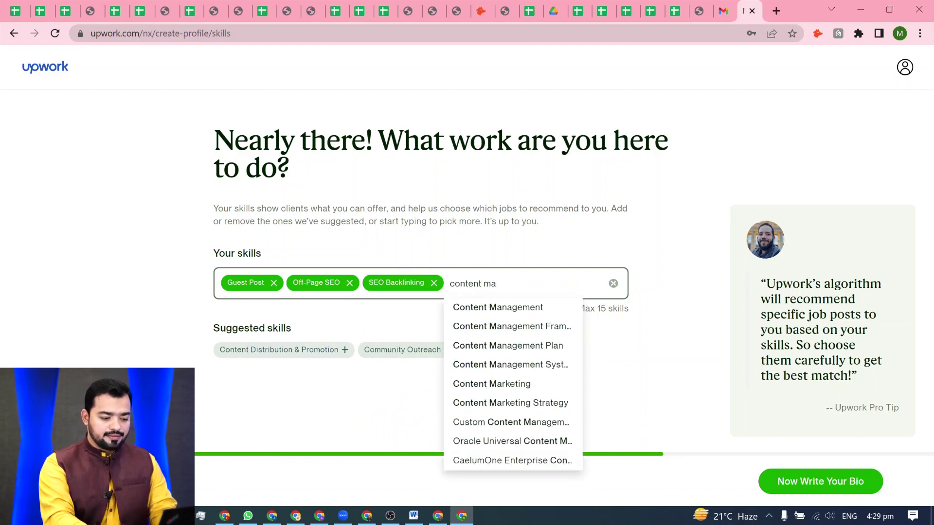
{"action": "left_click", "coordinate": [507, 385]}
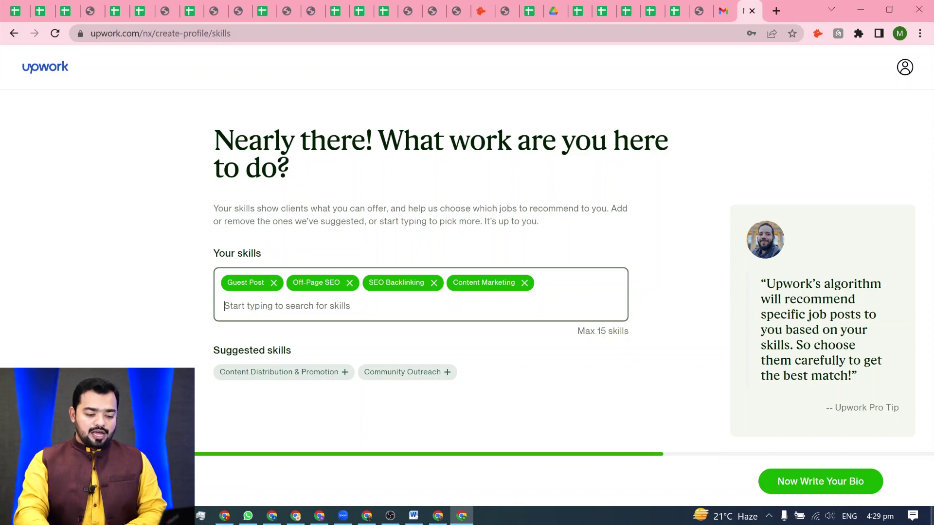
{"action": "left_click", "coordinate": [822, 483]}
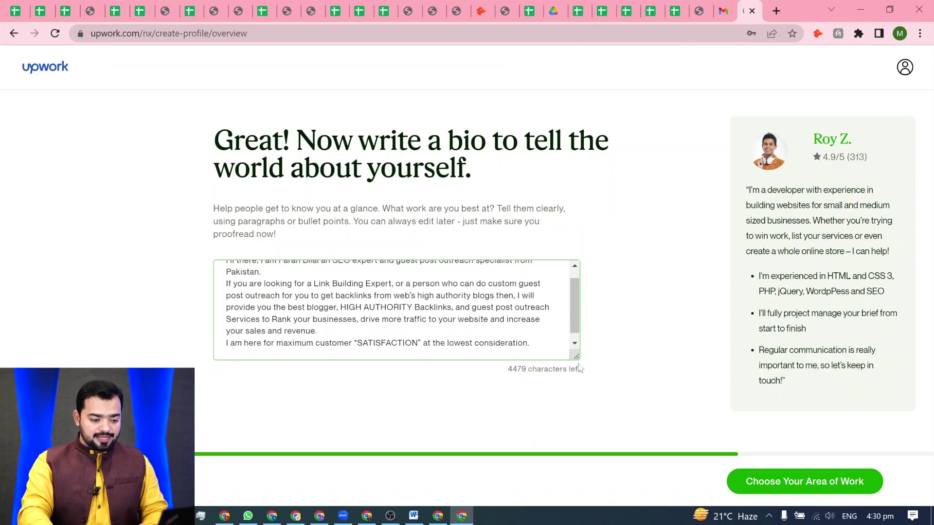
- Review the bio's guest post outreach wording, then continue to the services step
{"action": "left_click_drag", "start_coordinate": [575, 357], "coordinate": [568, 425]}
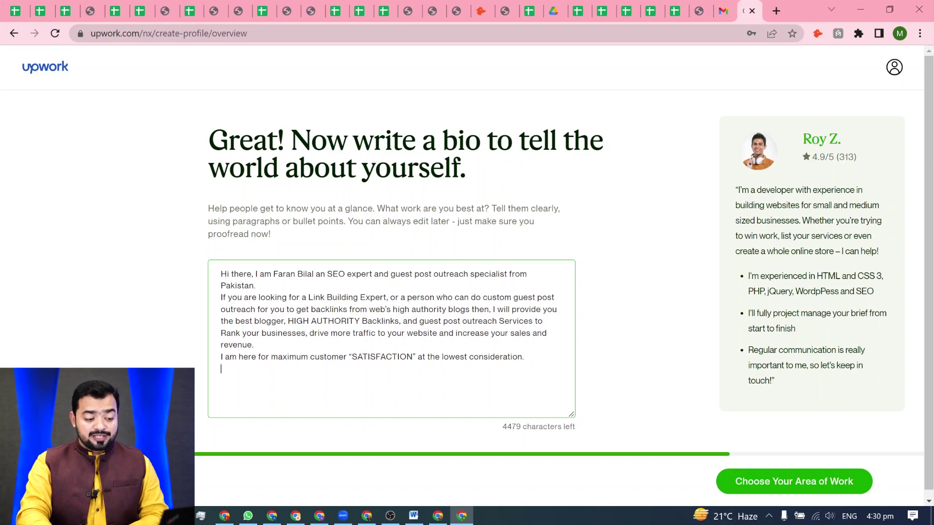
{"action": "left_click_drag", "start_coordinate": [390, 274], "coordinate": [468, 274]}
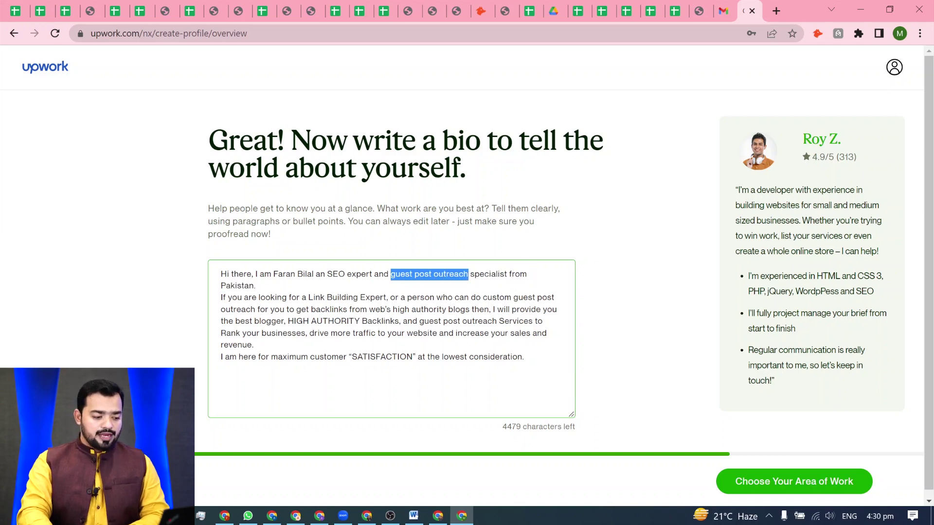
{"action": "left_click_drag", "start_coordinate": [514, 297], "coordinate": [255, 309]}
{"action": "left_click", "coordinate": [256, 344]}
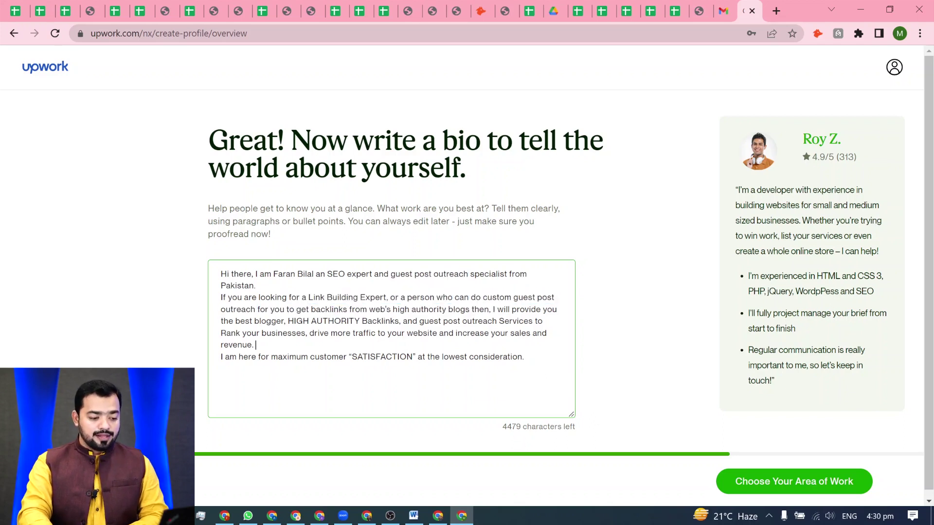
{"action": "left_click_drag", "start_coordinate": [418, 321], "coordinate": [496, 321]}
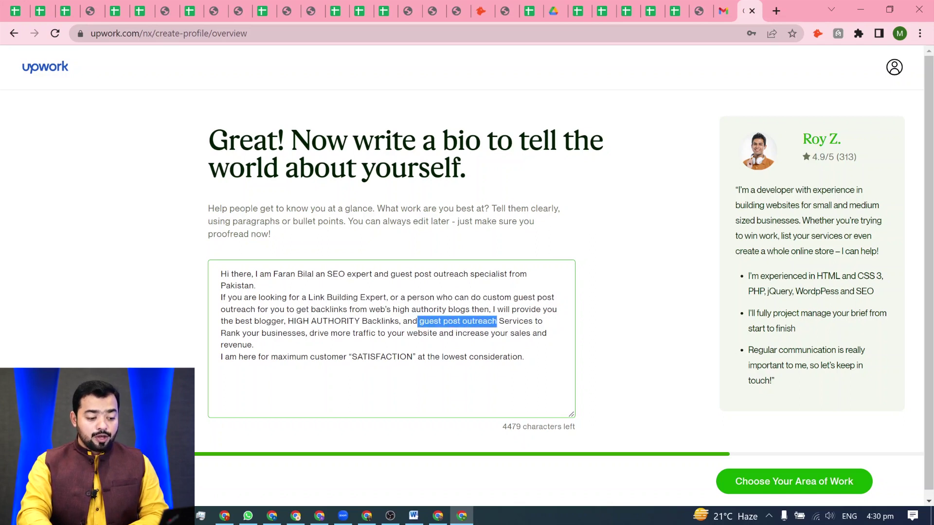
{"action": "left_click", "coordinate": [221, 368]}
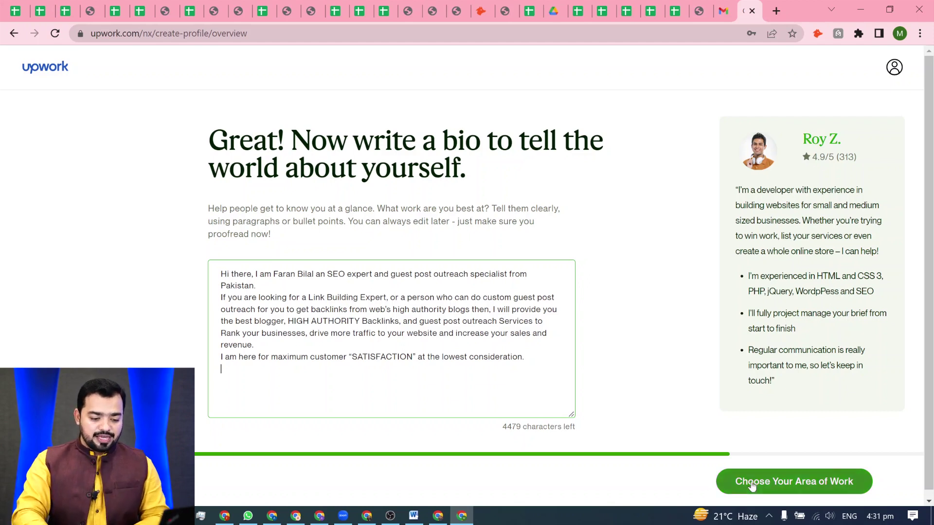
{"action": "left_click", "coordinate": [795, 494]}
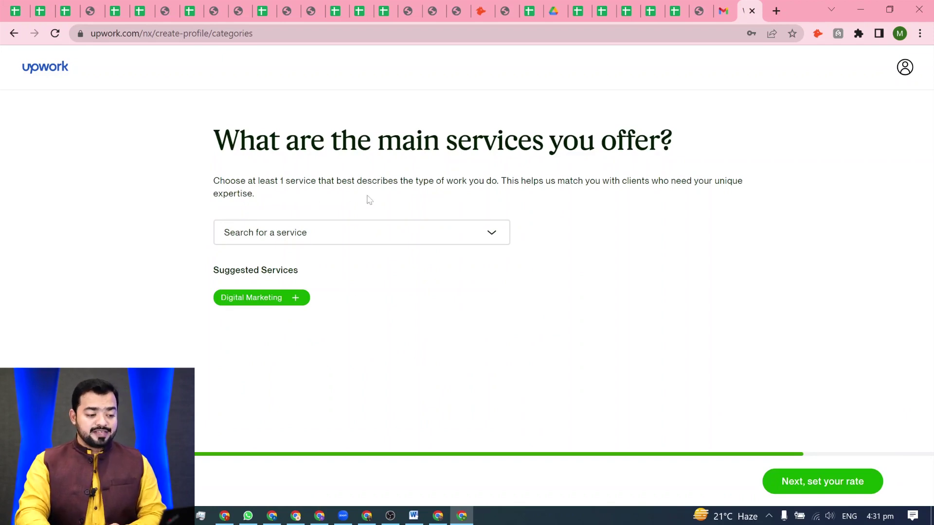
- Select Digital Marketing under Sales & Marketing as a service
{"action": "left_click", "coordinate": [496, 235]}
{"action": "mouse_move", "coordinate": [347, 324]}
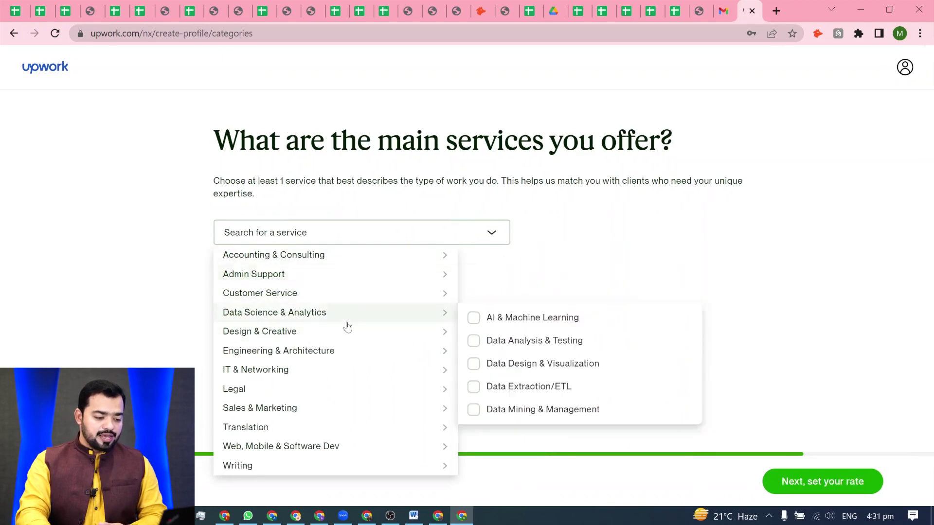
{"action": "mouse_move", "coordinate": [318, 339]}
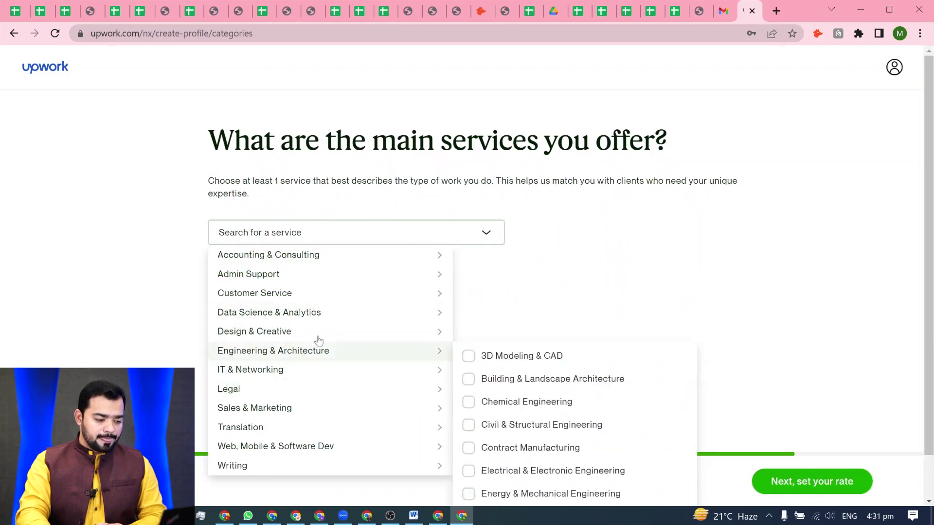
{"action": "mouse_move", "coordinate": [255, 408]}
{"action": "left_click", "coordinate": [479, 416]}
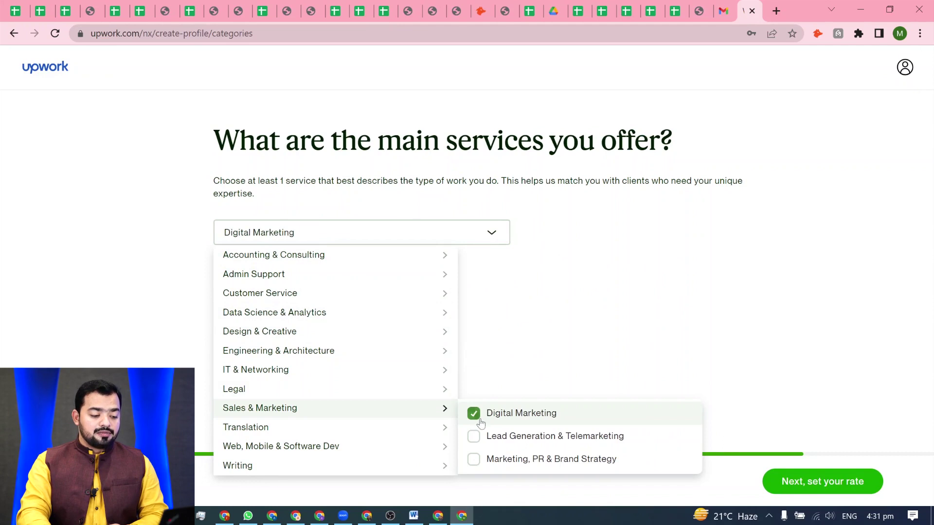
{"action": "left_click", "coordinate": [533, 304]}
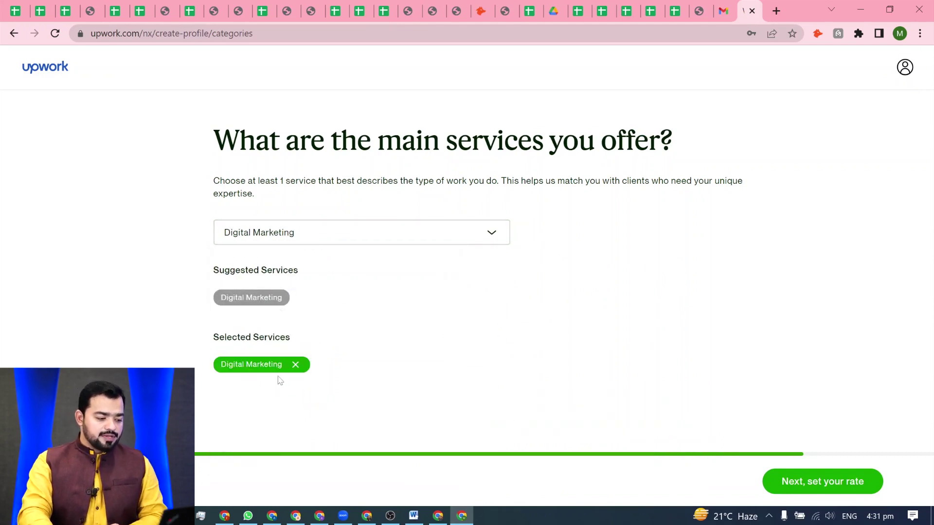
- Add Content Writing as a second service and continue to the hourly rate
{"action": "left_click", "coordinate": [341, 232]}
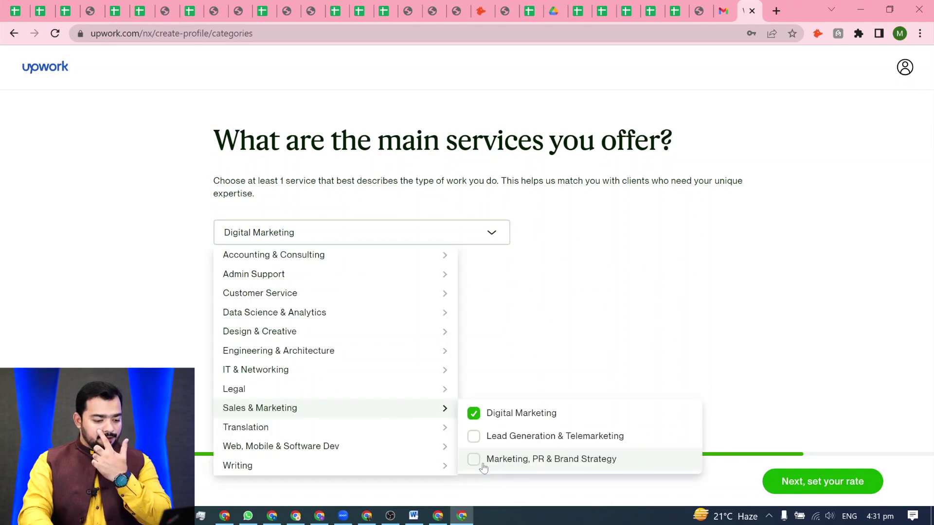
{"action": "mouse_move", "coordinate": [358, 467]}
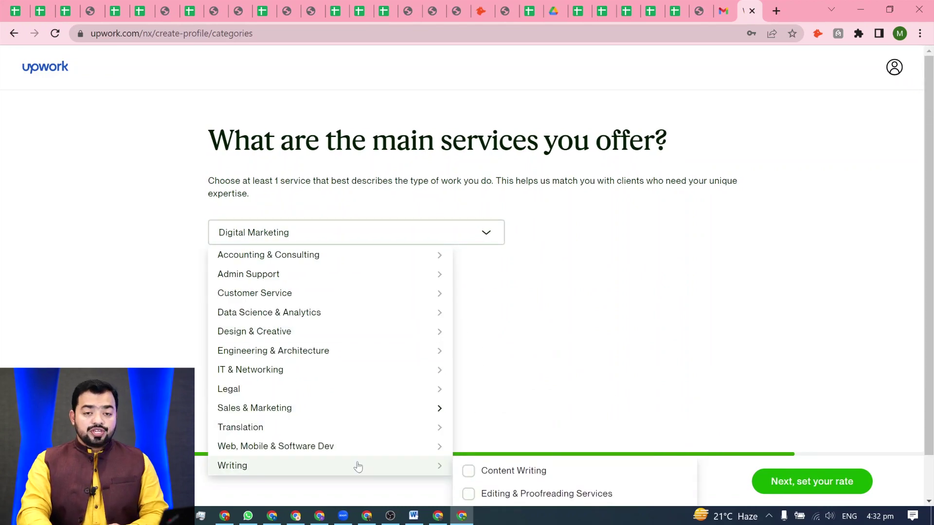
{"action": "left_click", "coordinate": [467, 471]}
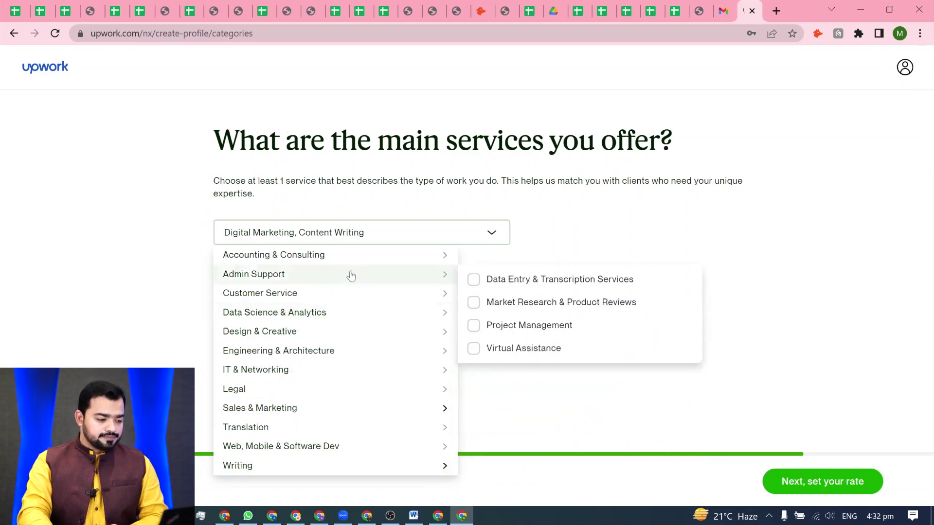
{"action": "left_click", "coordinate": [723, 371]}
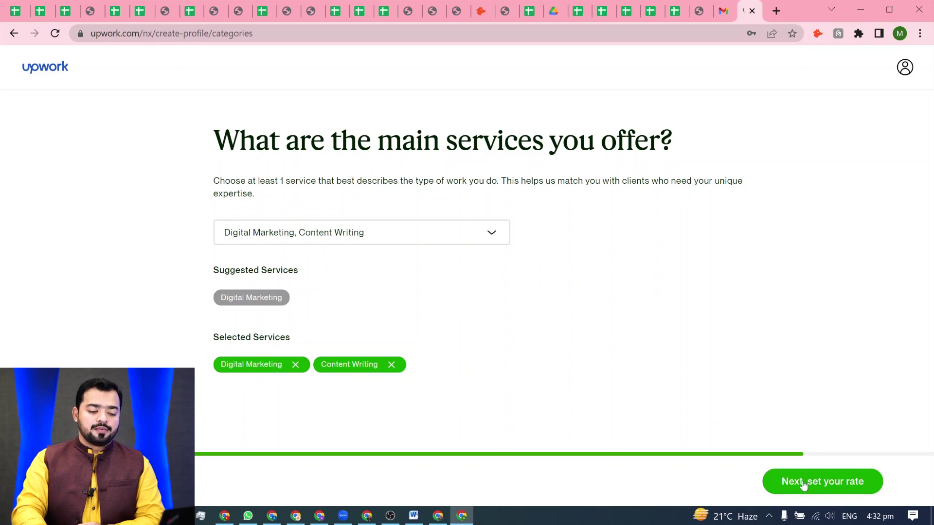
{"action": "left_click", "coordinate": [817, 492]}
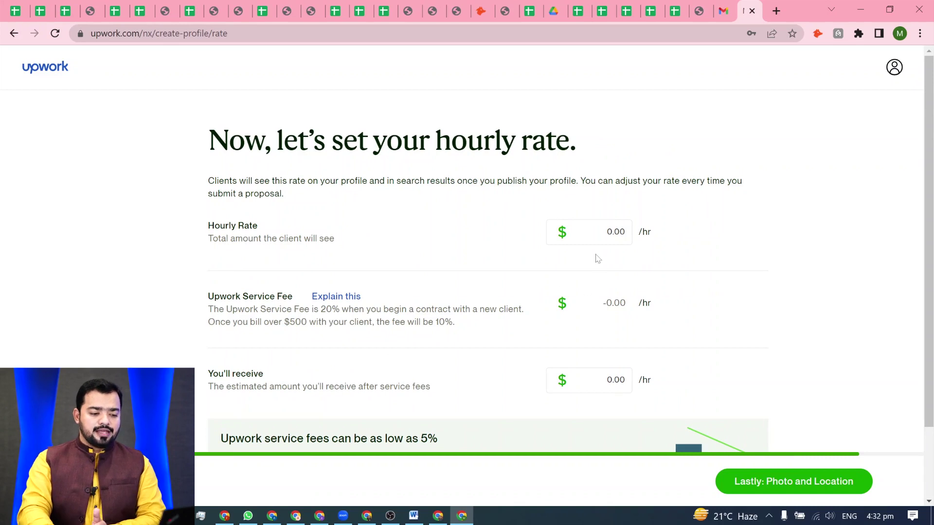
- Enter a $10 hourly rate and continue to the photo and location step
{"action": "left_click", "coordinate": [611, 232]}
{"action": "type", "text": "10"}
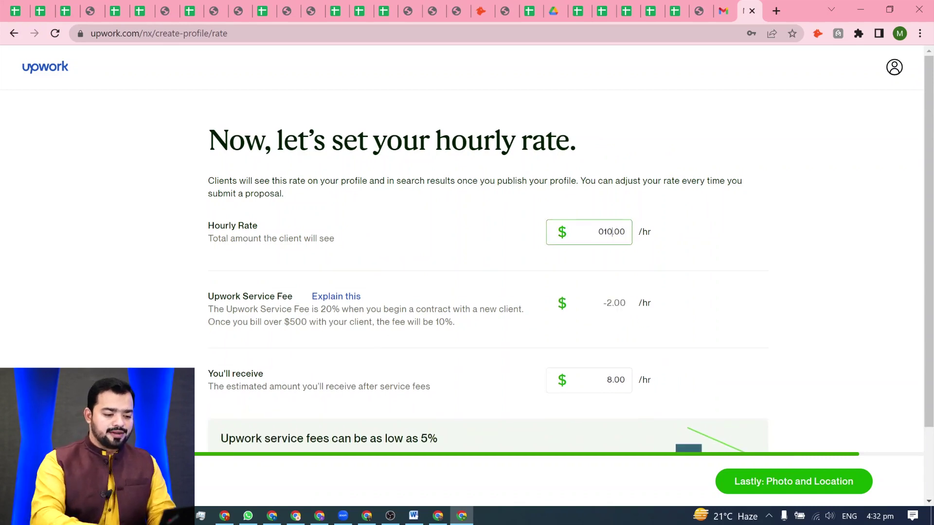
{"action": "key", "text": "BackSpace"}
{"action": "key", "text": "BackSpace"}
{"action": "key", "text": "BackSpace"}
{"action": "type", "text": "10"}
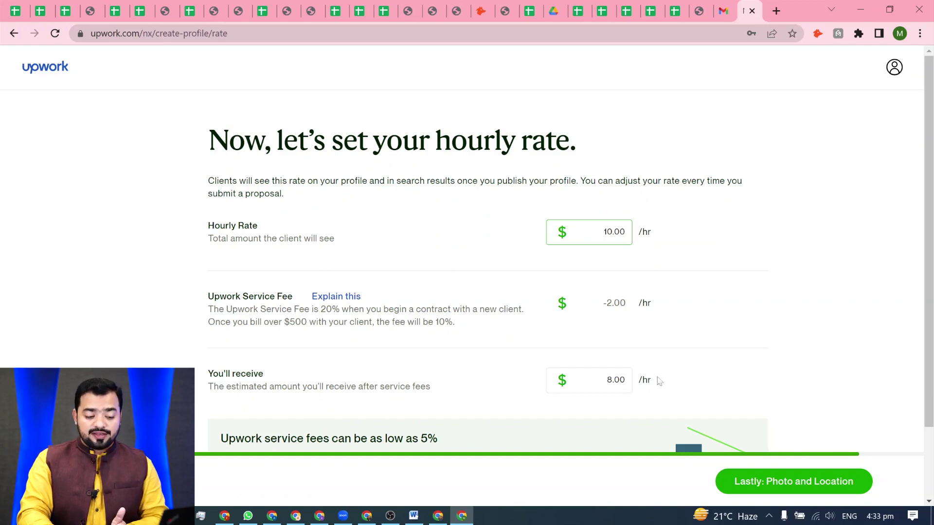
{"action": "scroll", "coordinate": [658, 381], "scroll_direction": "down", "scroll_amount": 2}
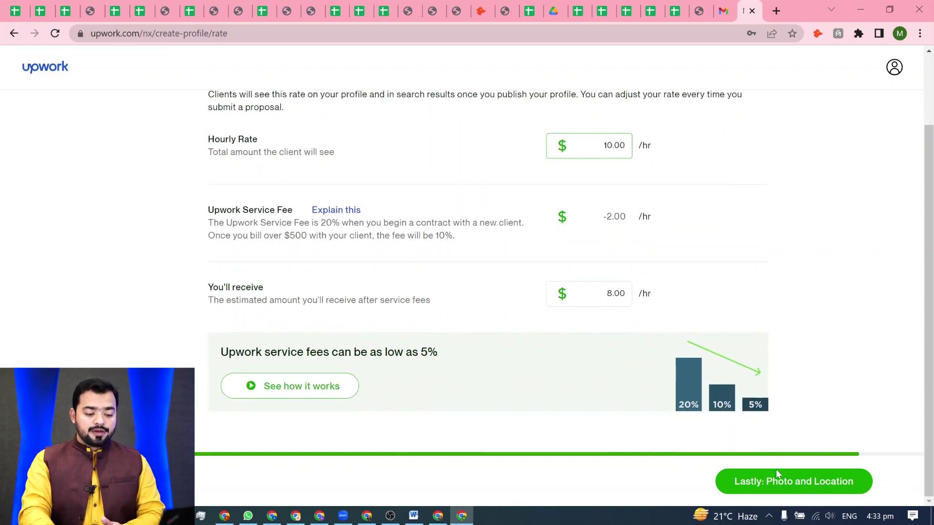
{"action": "left_click", "coordinate": [780, 491]}
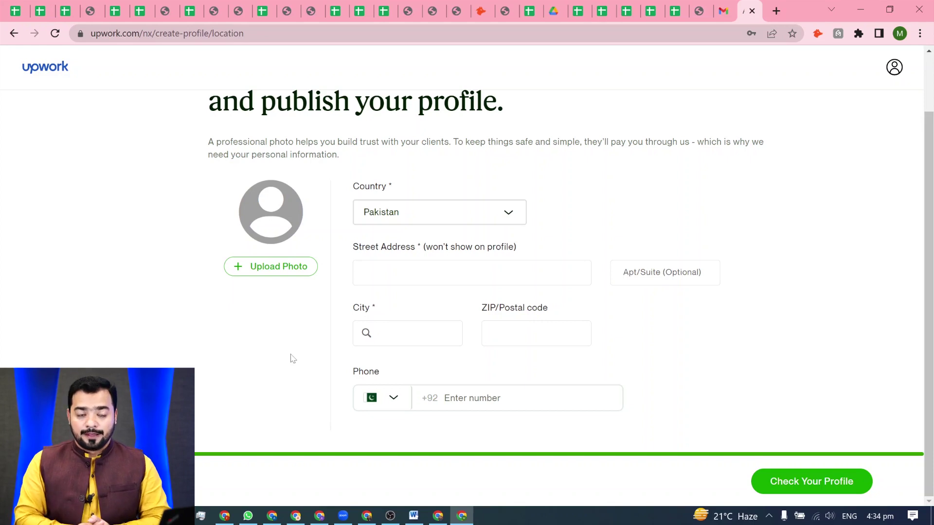
- Upload a headshot, keep the circular crop, and save it as the profile photo
{"action": "left_click", "coordinate": [272, 267]}
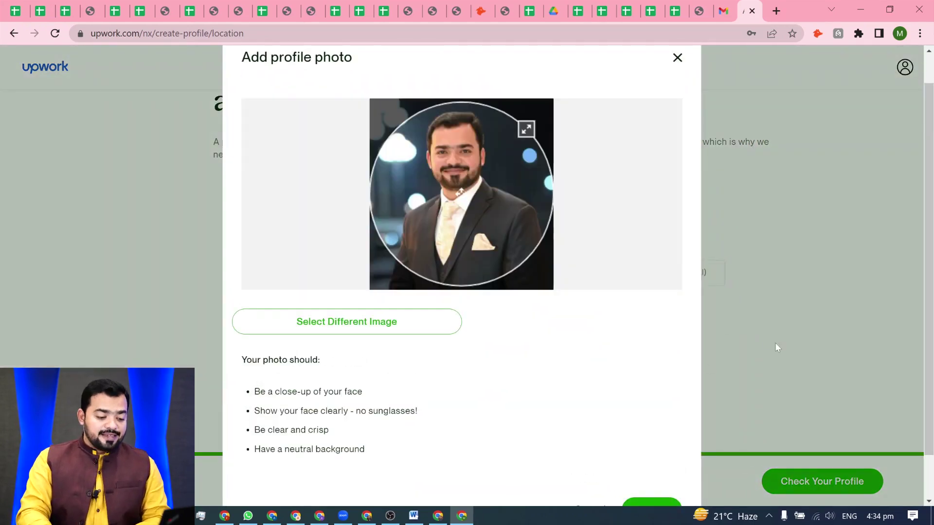
{"action": "scroll", "coordinate": [774, 342], "scroll_direction": "down", "scroll_amount": 1}
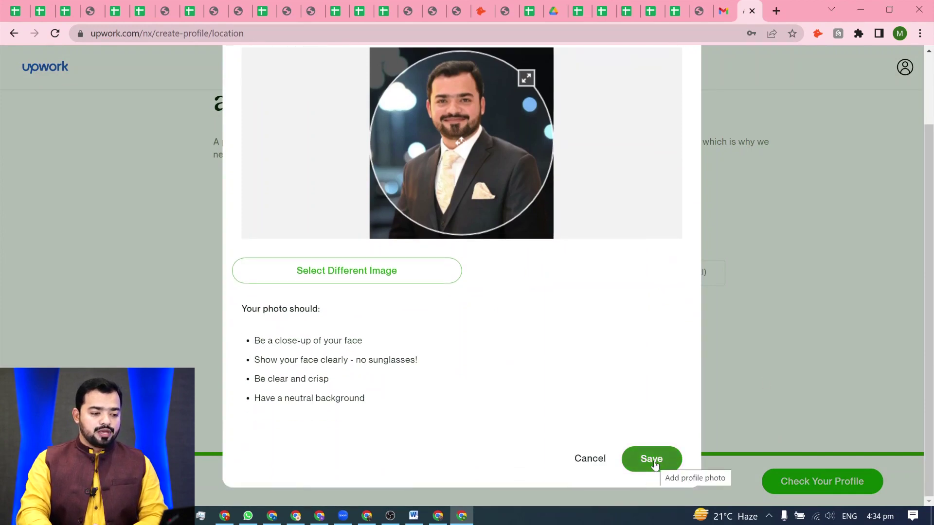
{"action": "left_click", "coordinate": [654, 463]}
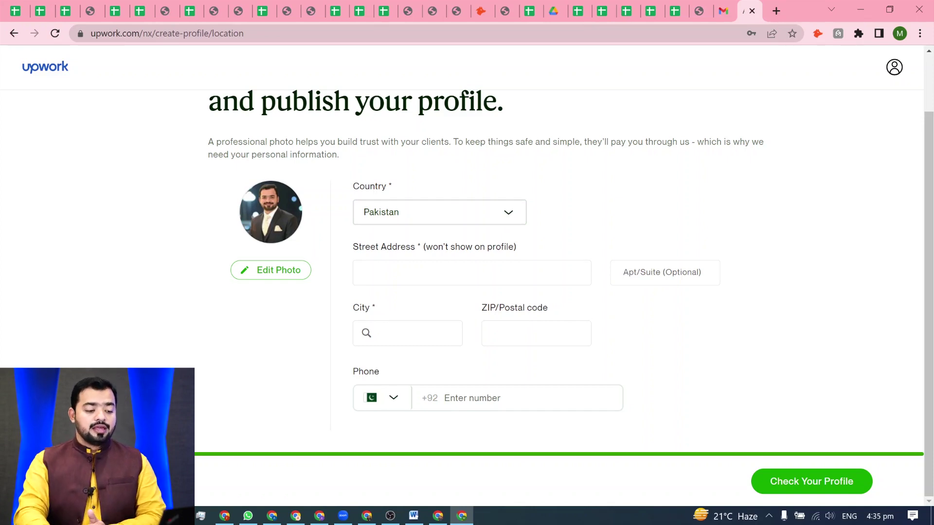
- Enter the street address and choose Lahore, PB as the city
{"action": "left_click", "coordinate": [471, 272]}
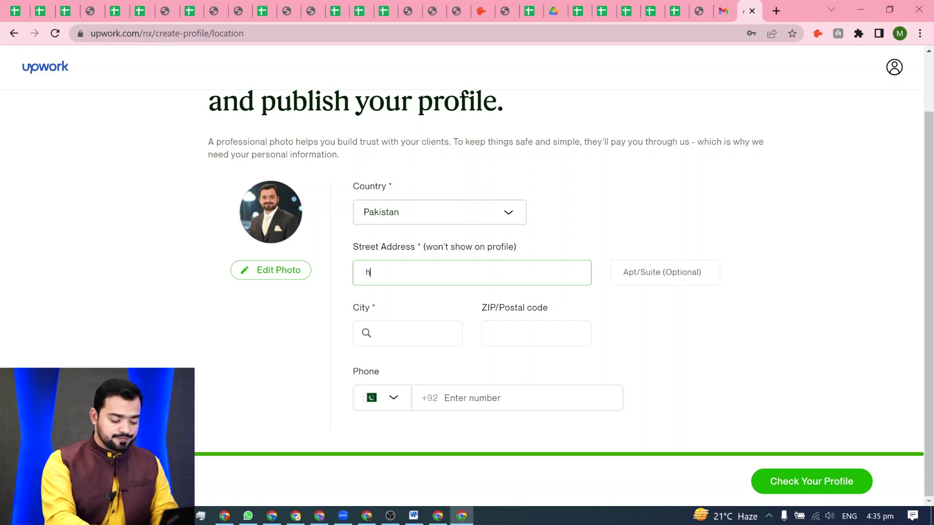
{"action": "left_click", "coordinate": [536, 333]}
{"action": "left_click", "coordinate": [413, 333]}
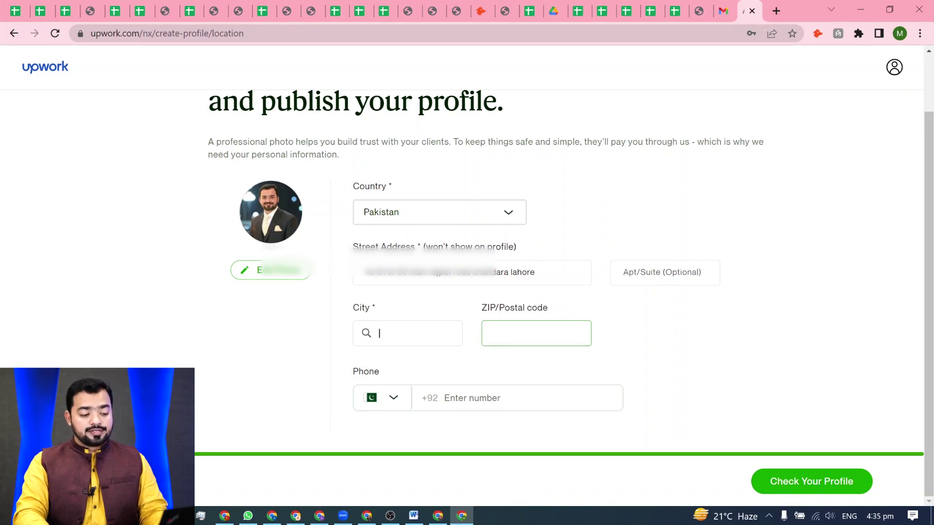
{"action": "type", "text": "laho"}
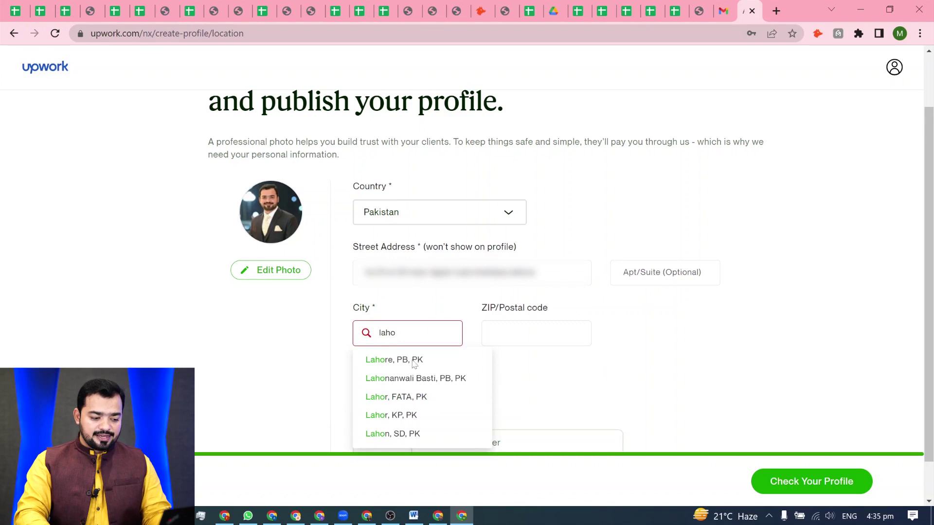
{"action": "left_click", "coordinate": [414, 361]}
- Enter postal code 54000 and the phone number, then open the profile preview
{"action": "left_click", "coordinate": [665, 333]}
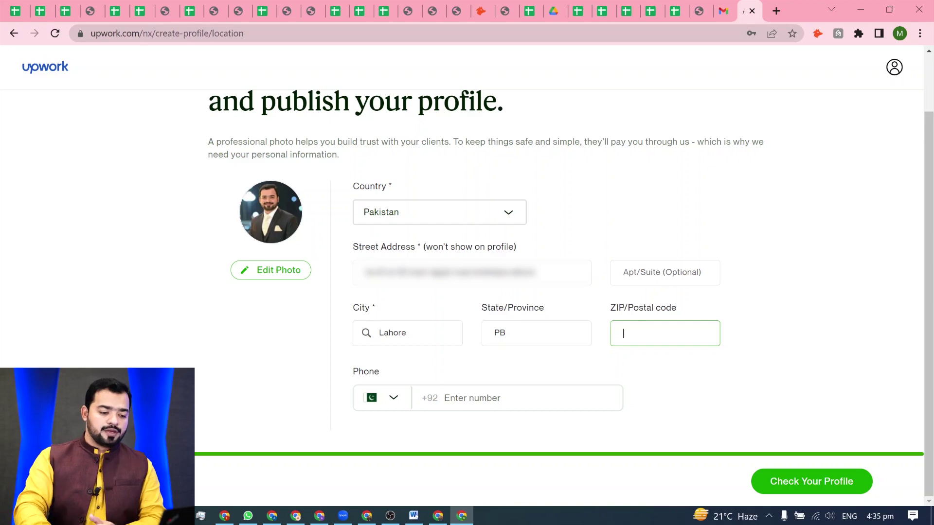
{"action": "type", "text": "54000"}
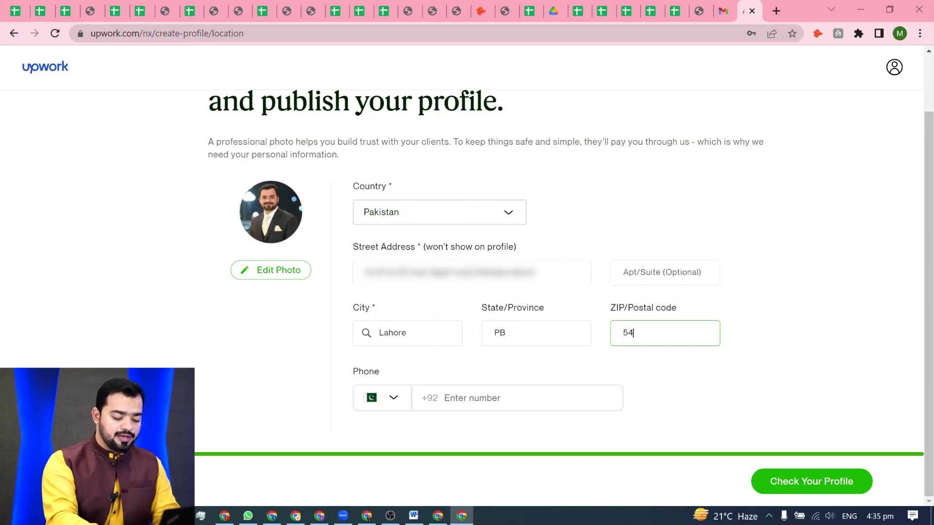
{"action": "left_click", "coordinate": [486, 431]}
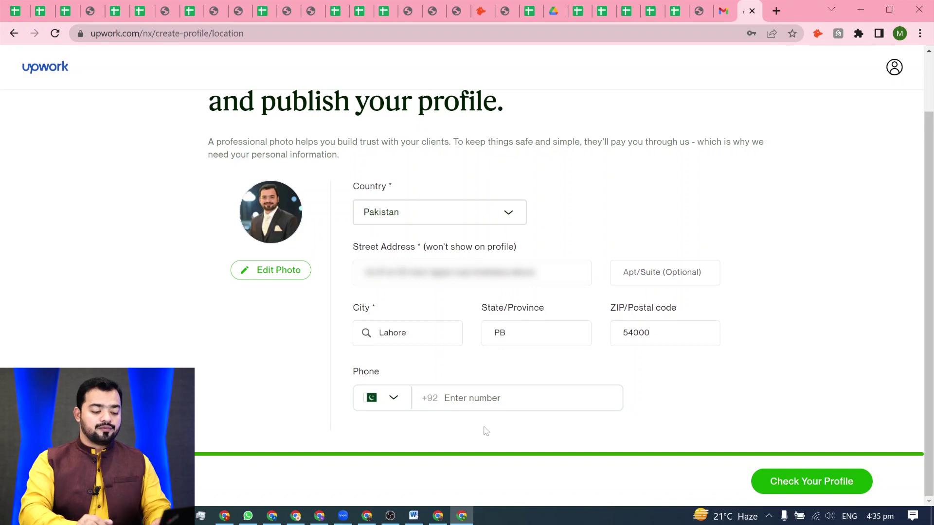
{"action": "type", "text": "3"}
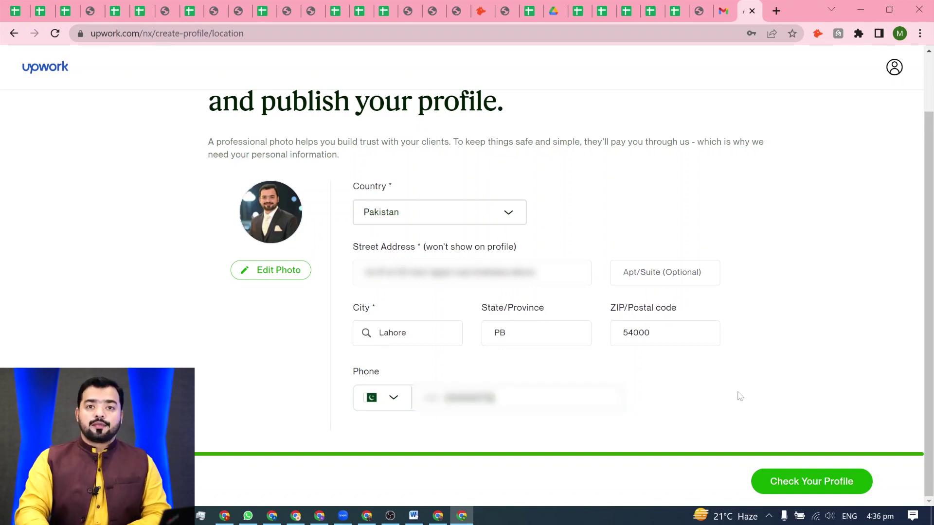
{"action": "left_click", "coordinate": [820, 491]}
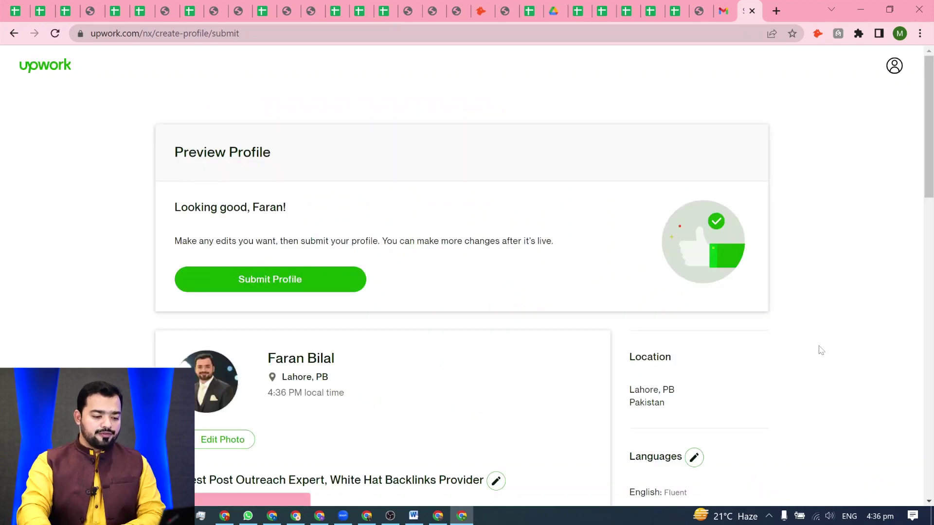
{"action": "scroll", "coordinate": [341, 250], "scroll_direction": "down", "scroll_amount": 3}
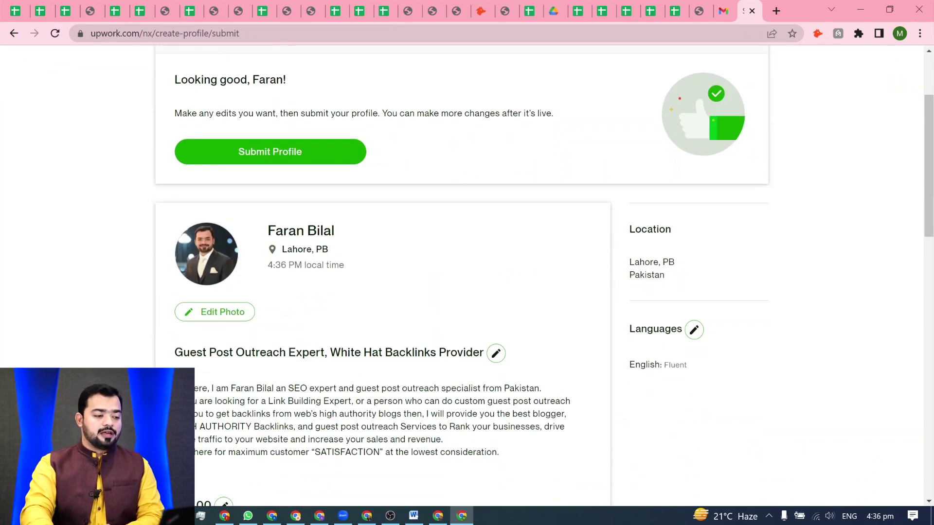
{"action": "scroll", "coordinate": [397, 260], "scroll_direction": "down", "scroll_amount": 4}
{"action": "scroll", "coordinate": [270, 217], "scroll_direction": "up", "scroll_amount": 3}
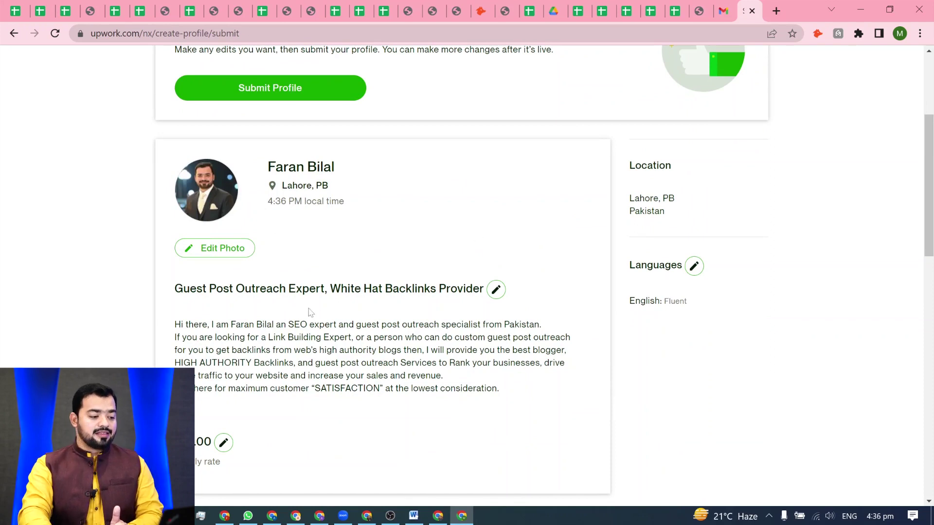
{"action": "scroll", "coordinate": [310, 312], "scroll_direction": "down", "scroll_amount": 1}
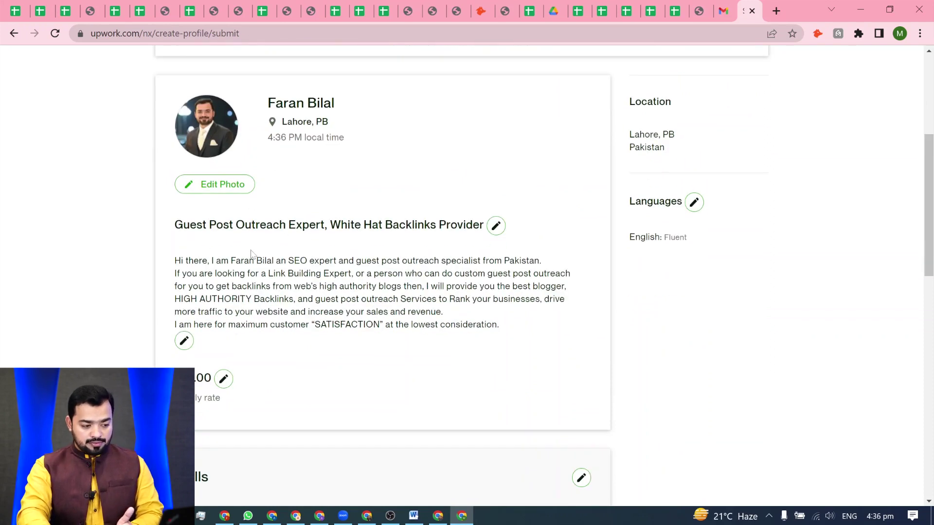
{"action": "scroll", "coordinate": [292, 282], "scroll_direction": "down", "scroll_amount": 3}
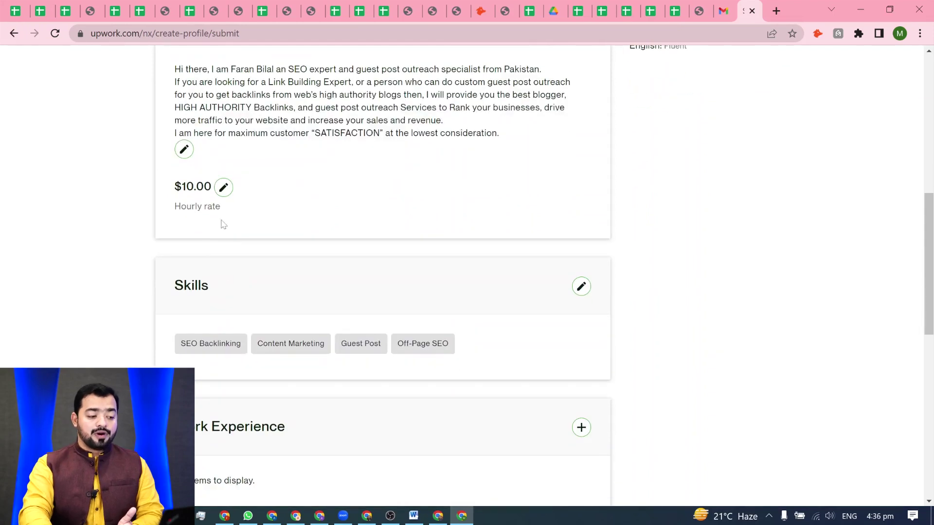
{"action": "scroll", "coordinate": [232, 248], "scroll_direction": "down", "scroll_amount": 3}
{"action": "scroll", "coordinate": [299, 286], "scroll_direction": "down", "scroll_amount": 1}
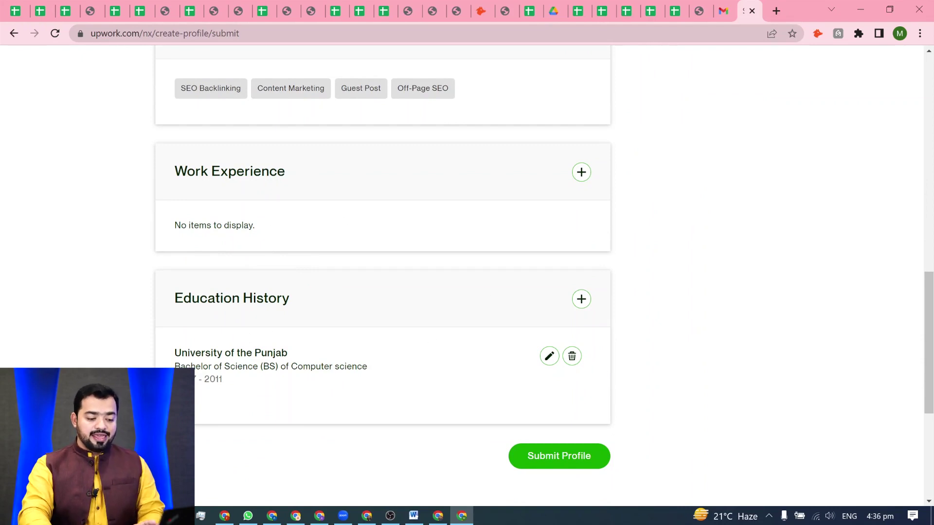
{"action": "scroll", "coordinate": [278, 344], "scroll_direction": "down", "scroll_amount": 3}
{"action": "scroll", "coordinate": [377, 290], "scroll_direction": "up", "scroll_amount": 10}
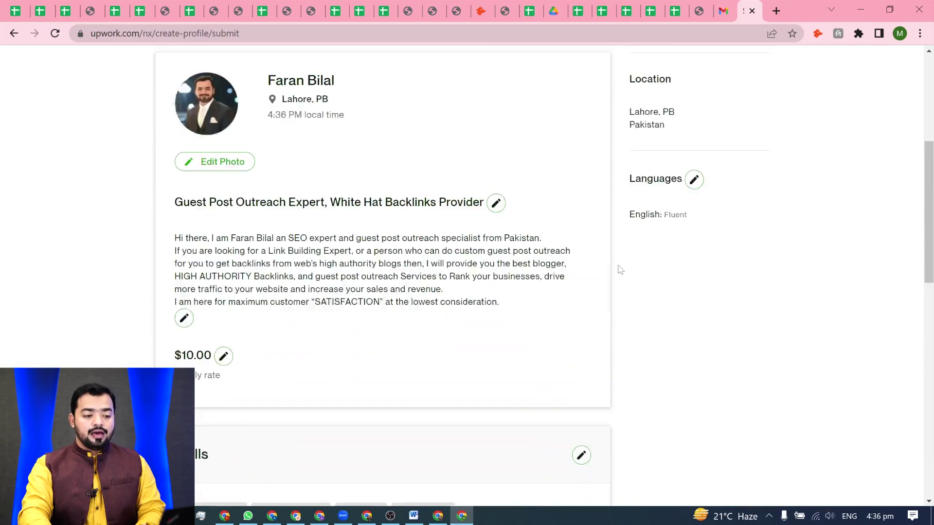
{"action": "scroll", "coordinate": [687, 273], "scroll_direction": "up", "scroll_amount": 3}
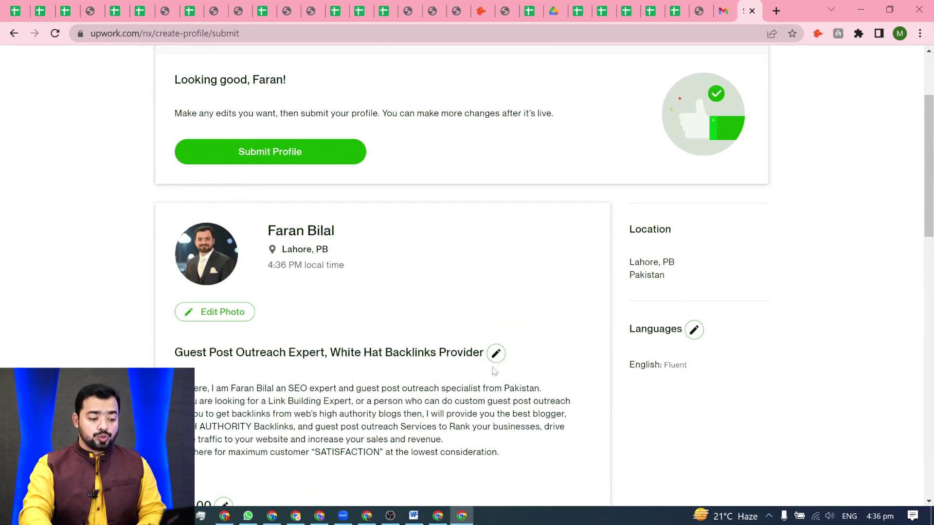
{"action": "scroll", "coordinate": [494, 371], "scroll_direction": "down", "scroll_amount": 4}
{"action": "left_click_drag", "start_coordinate": [174, 166], "coordinate": [484, 162]}
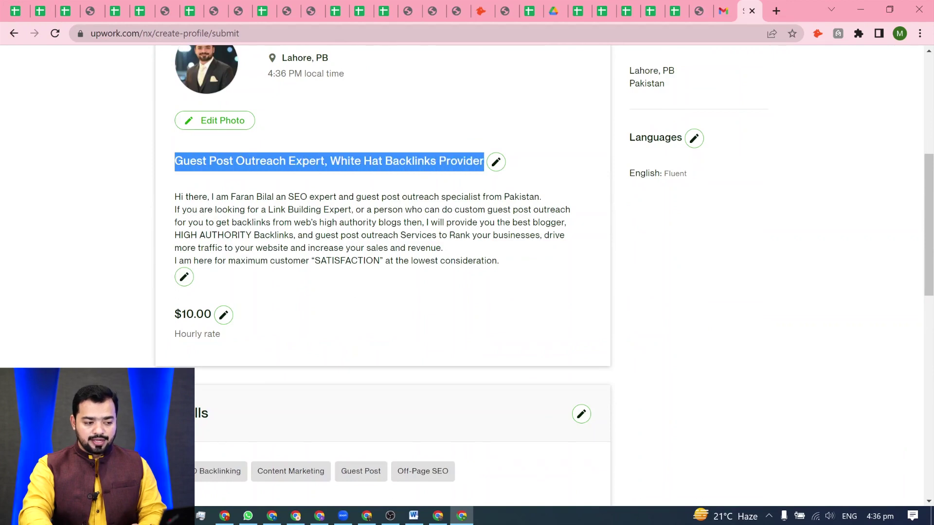
{"action": "left_click", "coordinate": [755, 307]}
{"action": "scroll", "coordinate": [555, 276], "scroll_direction": "up", "scroll_amount": 5}
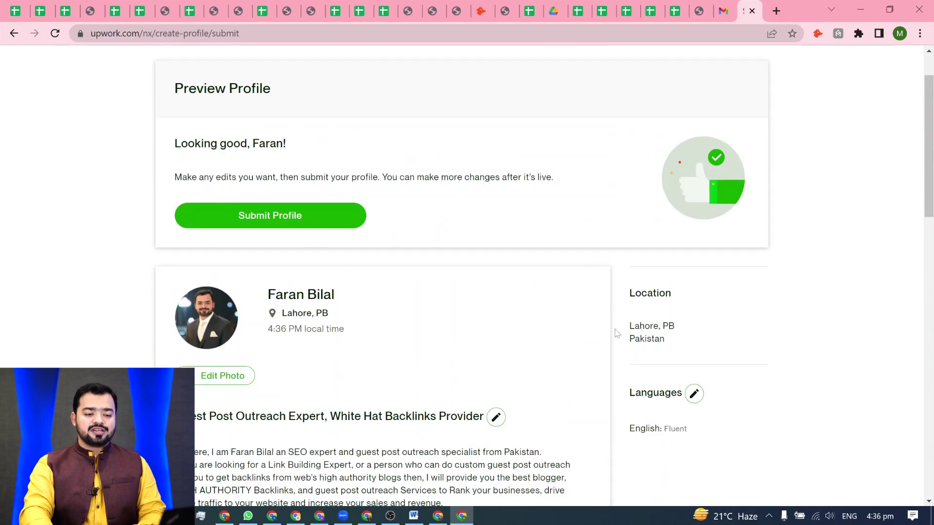
{"action": "scroll", "coordinate": [617, 333], "scroll_direction": "down", "scroll_amount": 3}
{"action": "scroll", "coordinate": [580, 321], "scroll_direction": "down", "scroll_amount": 2}
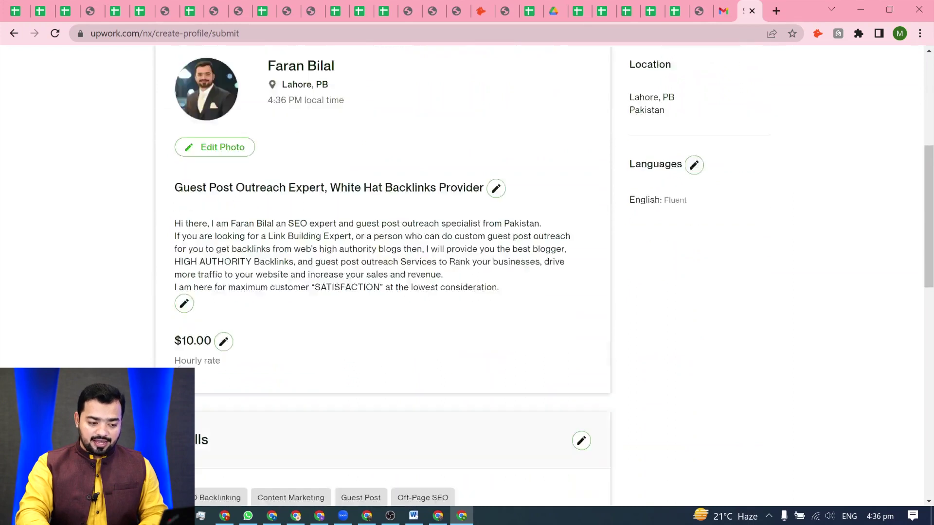
{"action": "scroll", "coordinate": [486, 409], "scroll_direction": "down", "scroll_amount": 12}
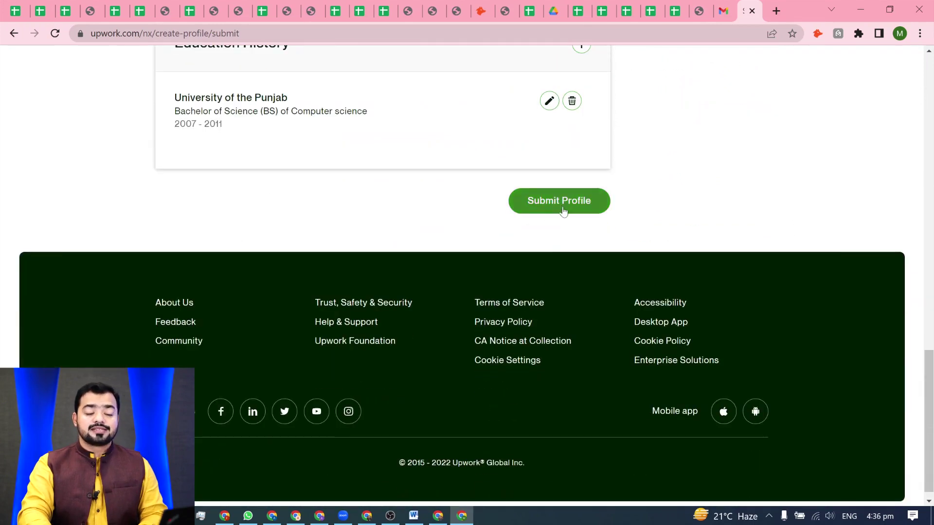